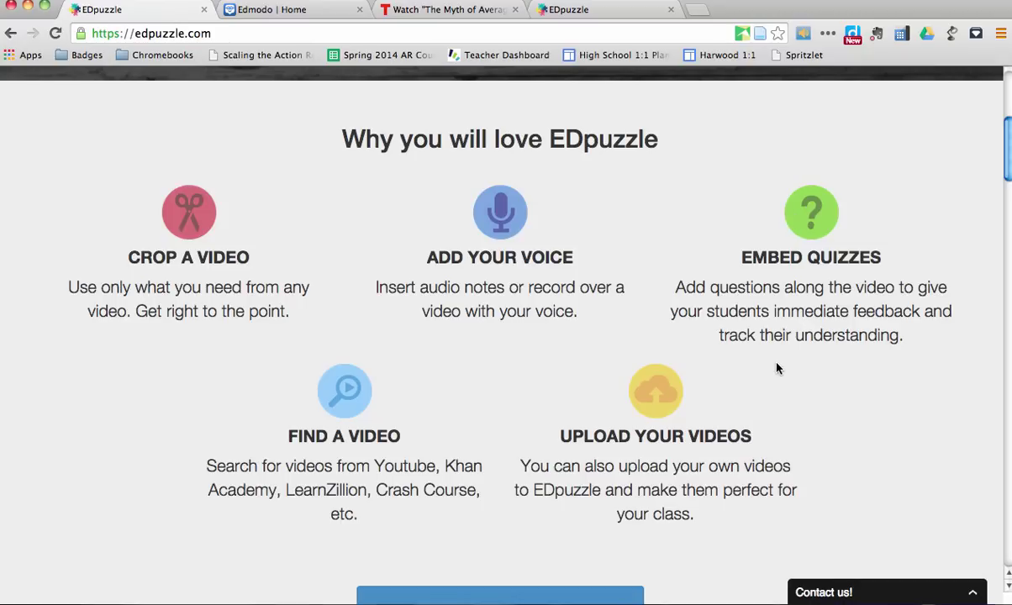
# - Log in to EDpuzzle as a teacher with the Edmodo account
pyautogui.scroll(5, 777, 368)
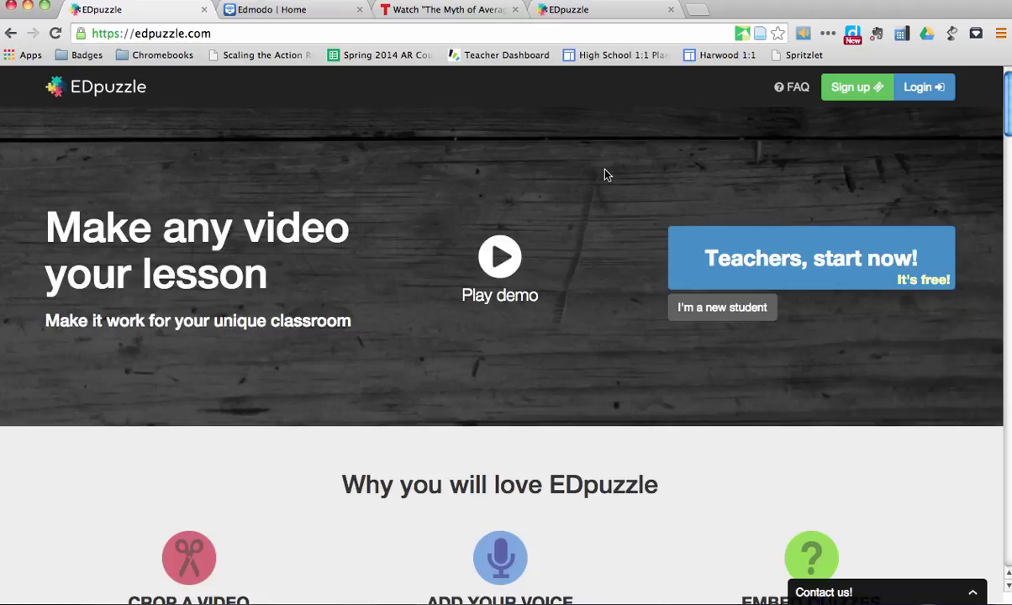
pyautogui.click(921, 88)
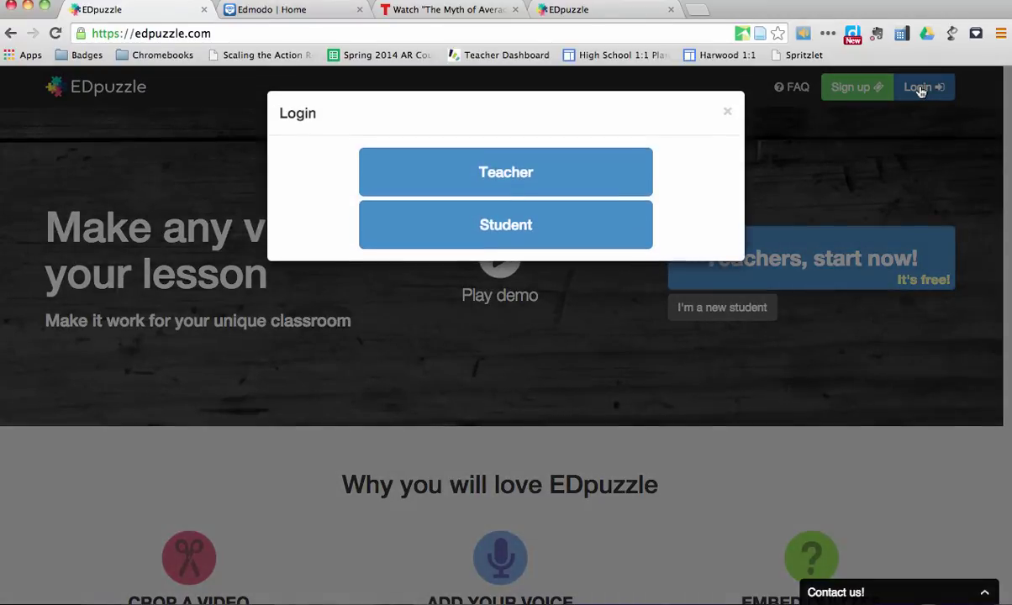
pyautogui.click(470, 180)
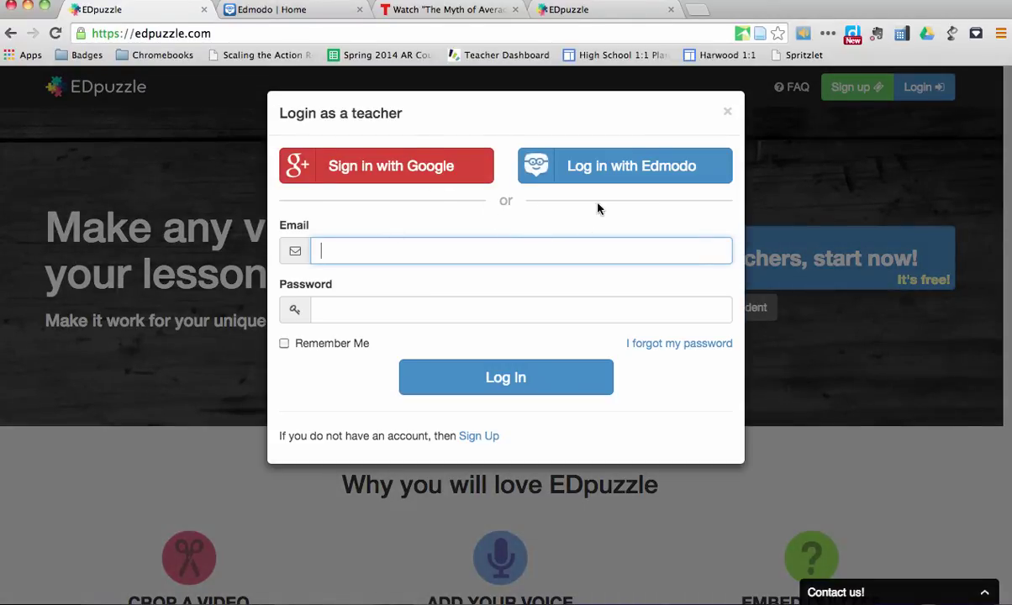
pyautogui.click(623, 168)
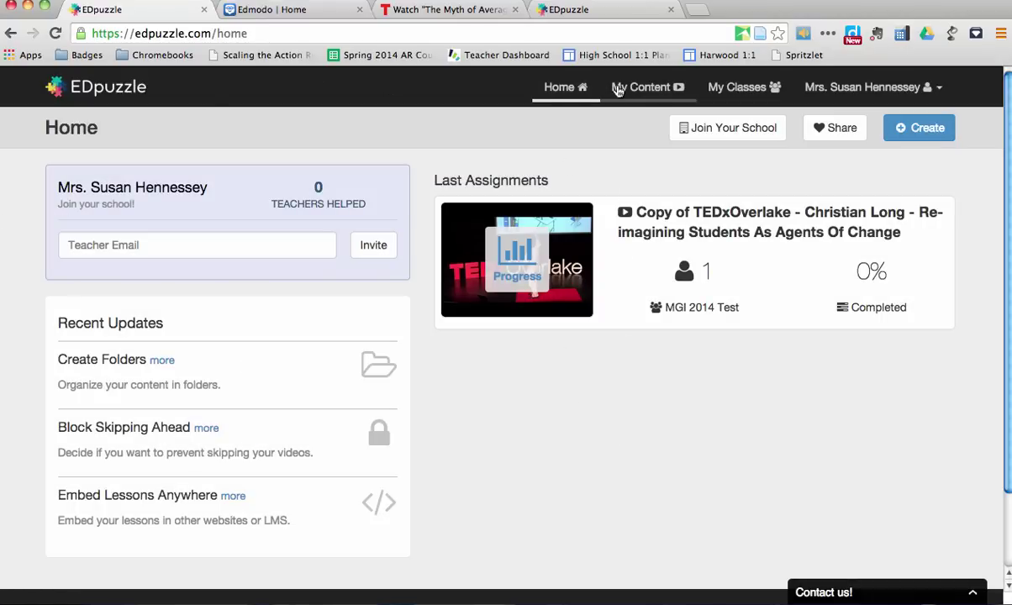
# - From the teacher's own content, start creating a new video and look over the available video sources
pyautogui.click(661, 92)
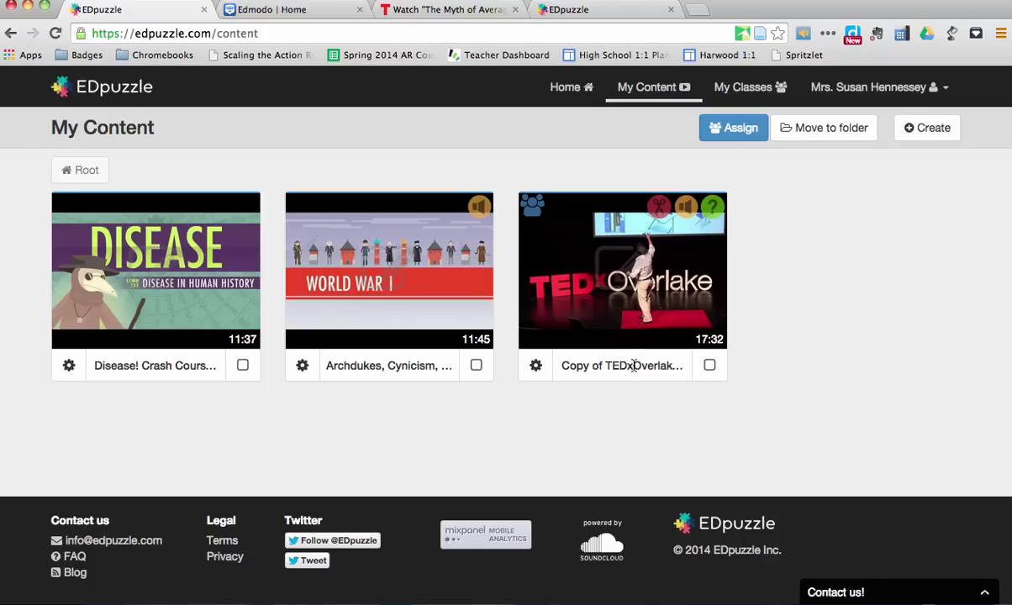
pyautogui.click(929, 130)
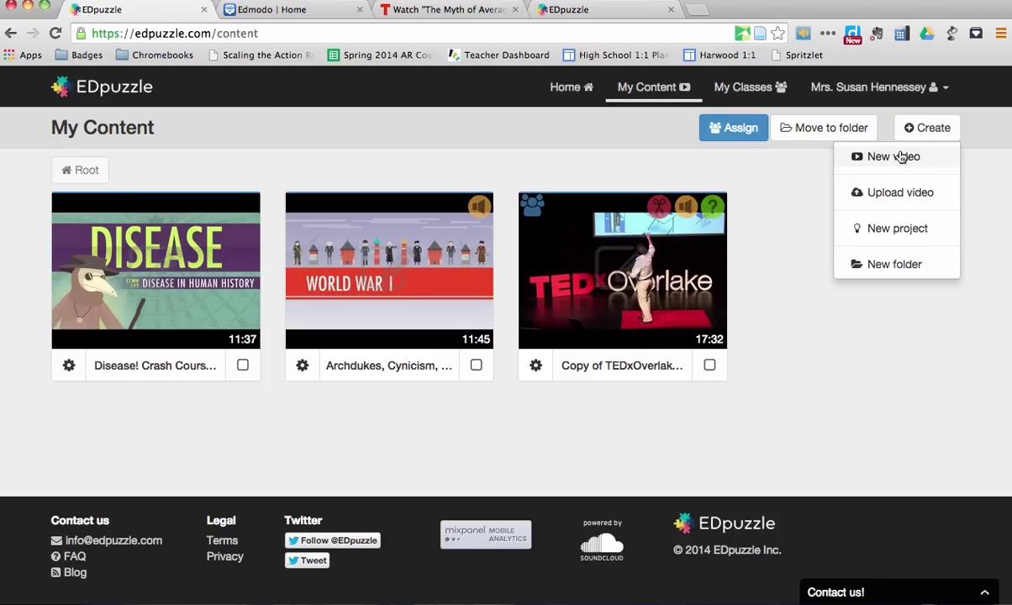
pyautogui.click(898, 157)
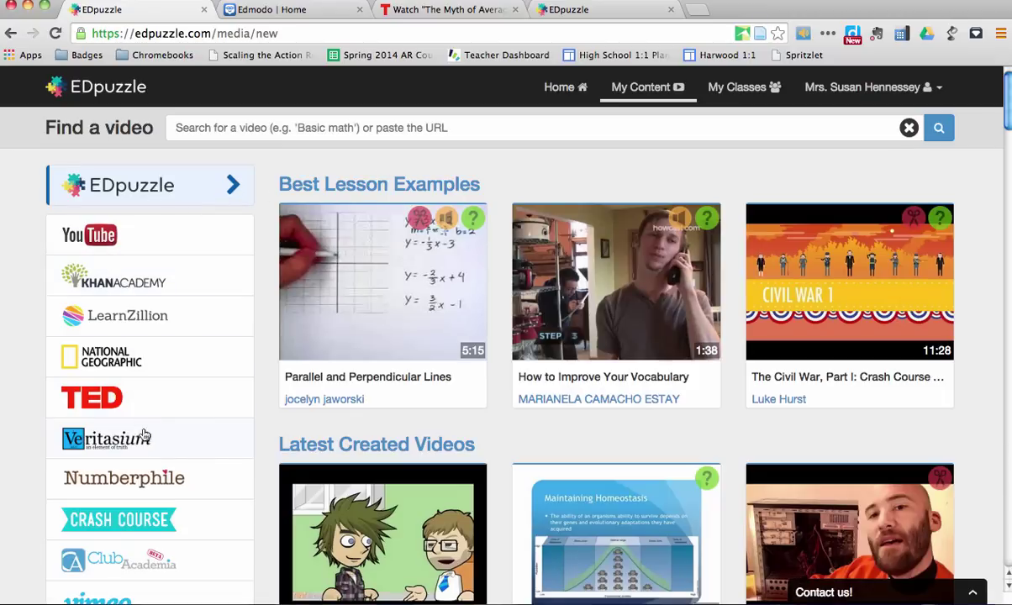
pyautogui.scroll(-3, 141, 506)
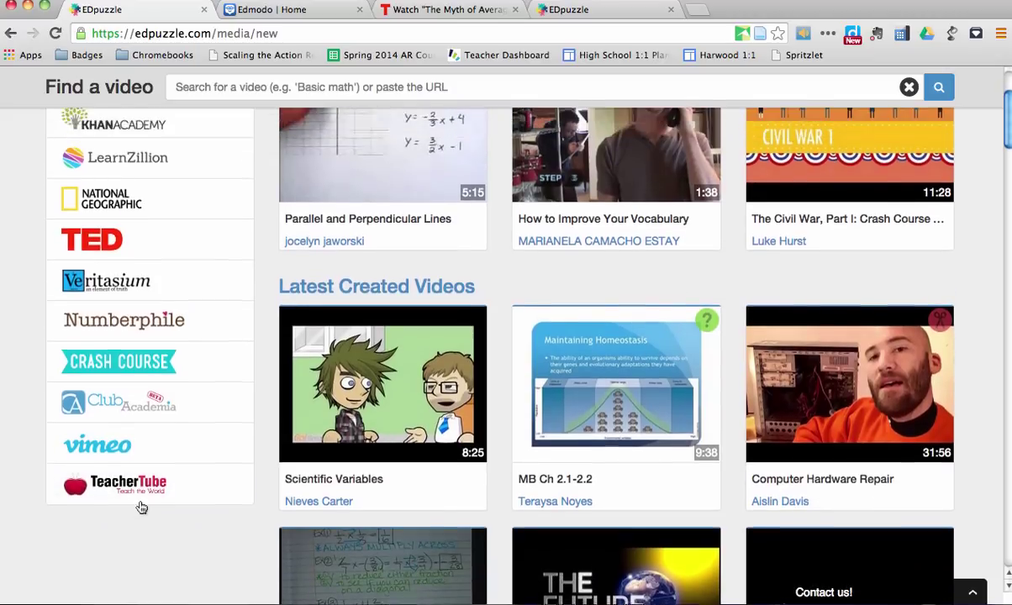
pyautogui.scroll(4, 141, 508)
pyautogui.click(348, 128)
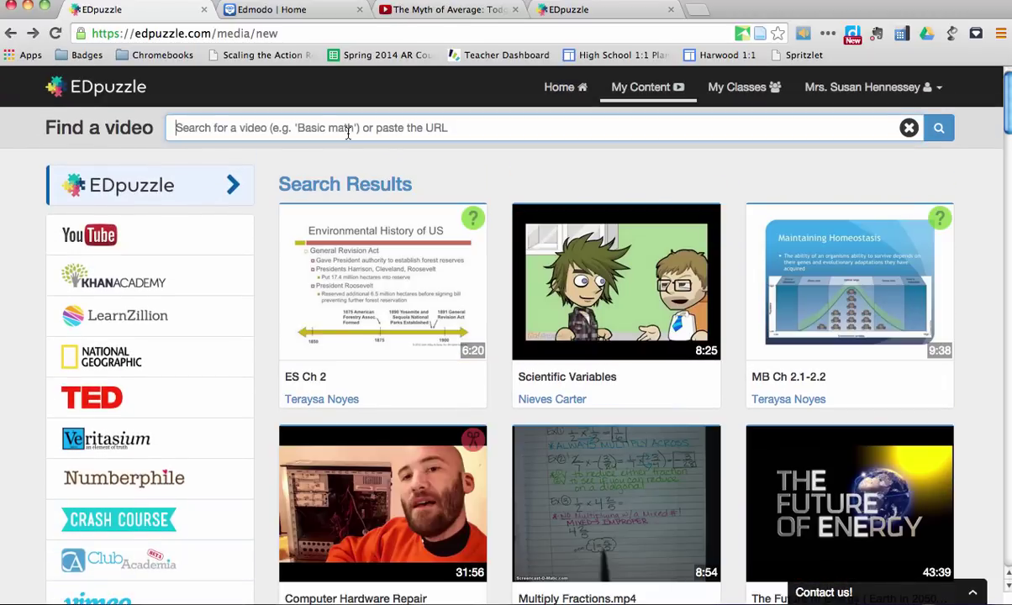
pyautogui.write('http://youtu.be/4eBmyttcfU4')
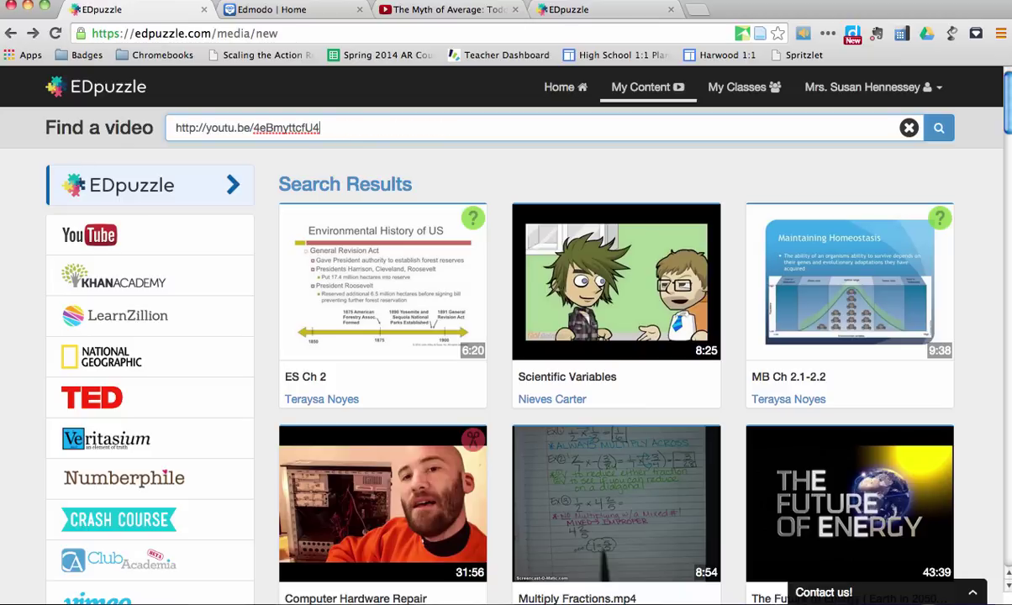
pyautogui.click(128, 238)
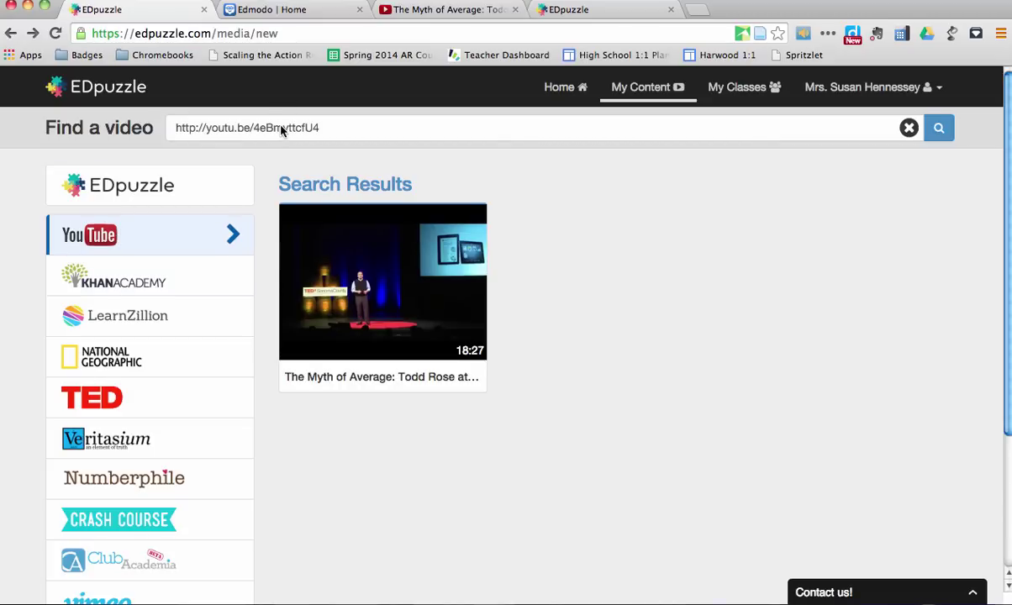
pyautogui.moveTo(424, 325)
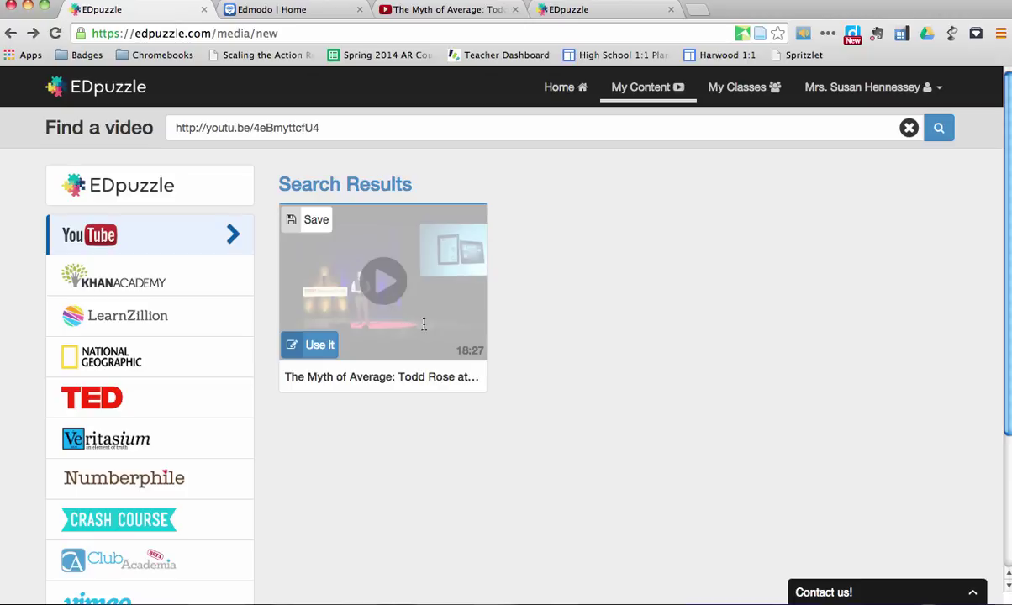
pyautogui.click(321, 350)
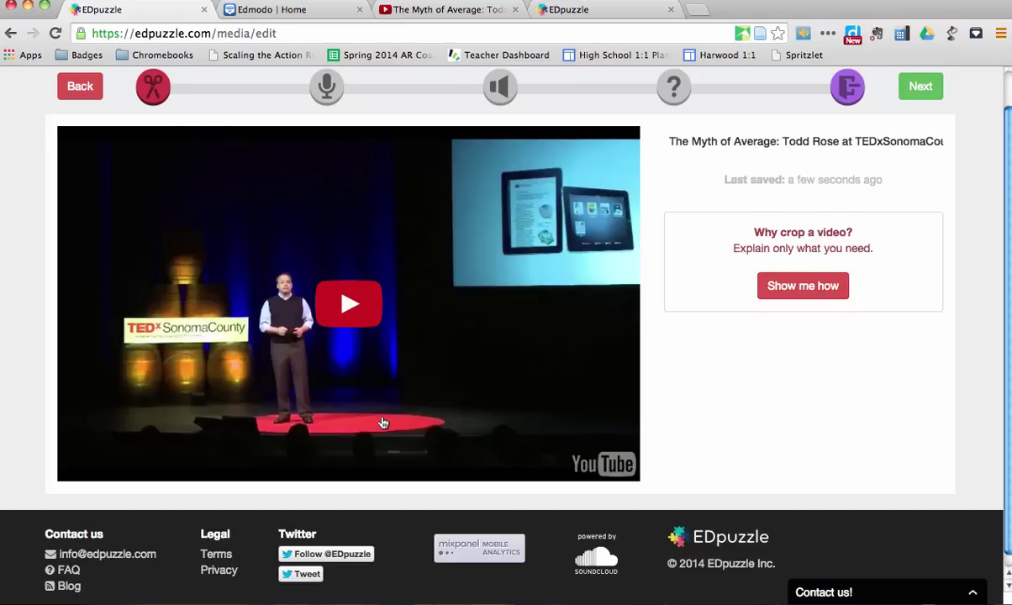
# - Preview the start of the video and crop its end to 12:00
pyautogui.click(351, 305)
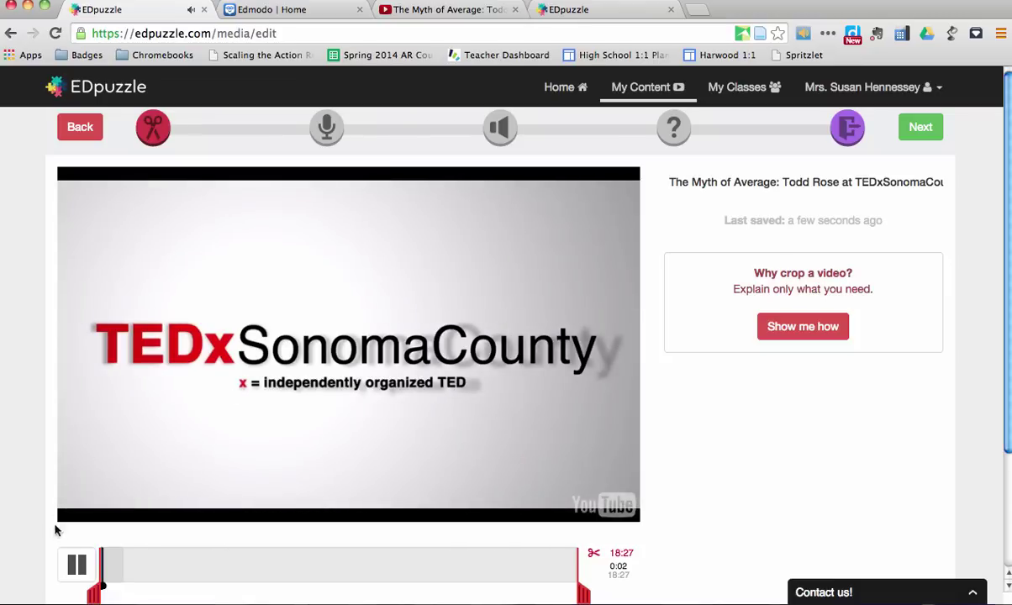
pyautogui.click(75, 565)
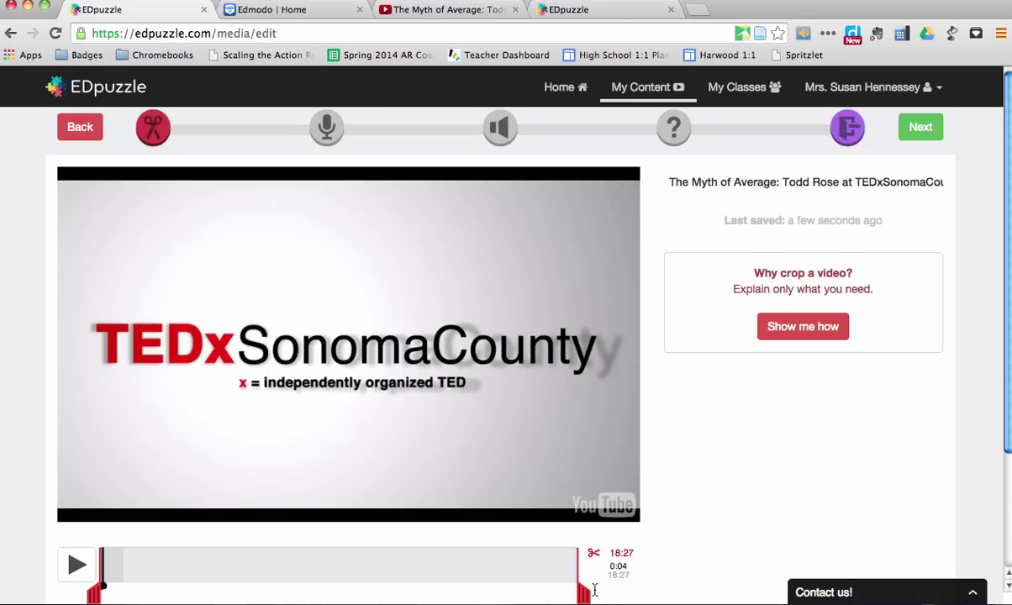
pyautogui.moveTo(584, 594); pyautogui.dragTo(417, 593)
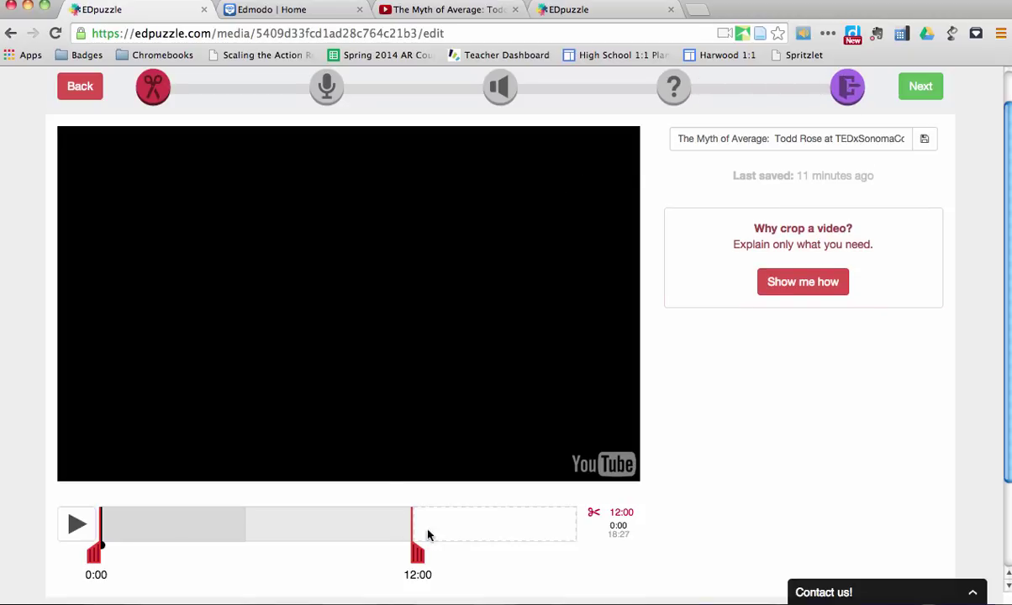
# - Record an audio note at 0:00 on the video timeline
pyautogui.click(501, 89)
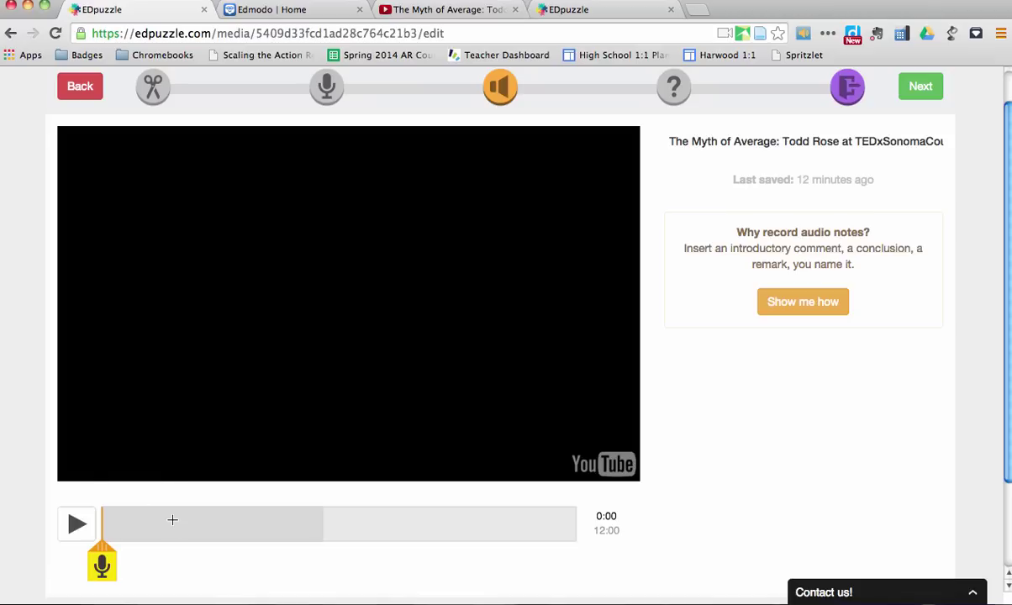
pyautogui.click(102, 566)
pyautogui.click(102, 567)
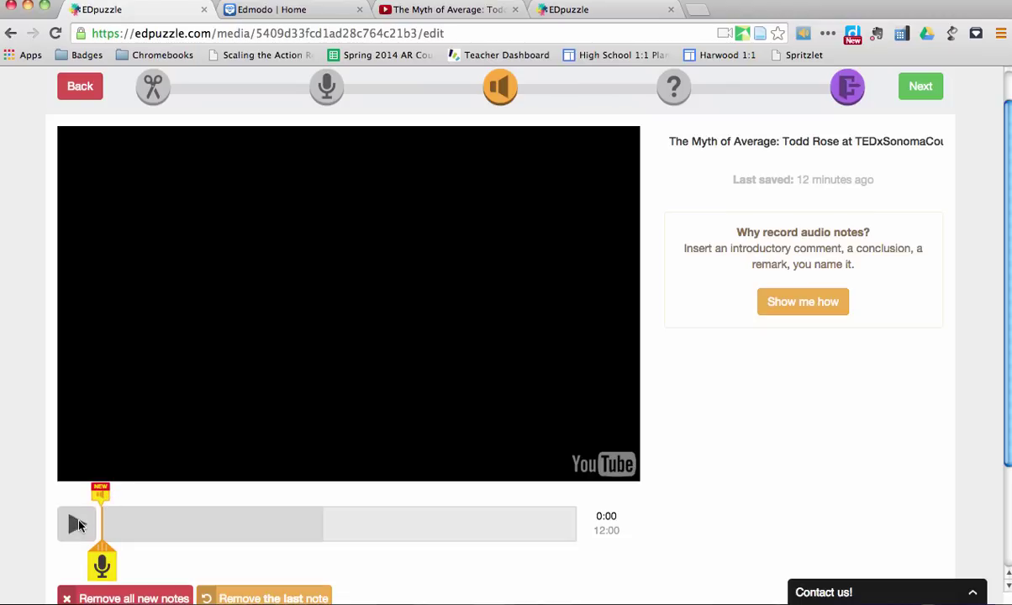
# - Check the note removal options and play back the new audio note at the start of the timeline
pyautogui.scroll(-2, 169, 516)
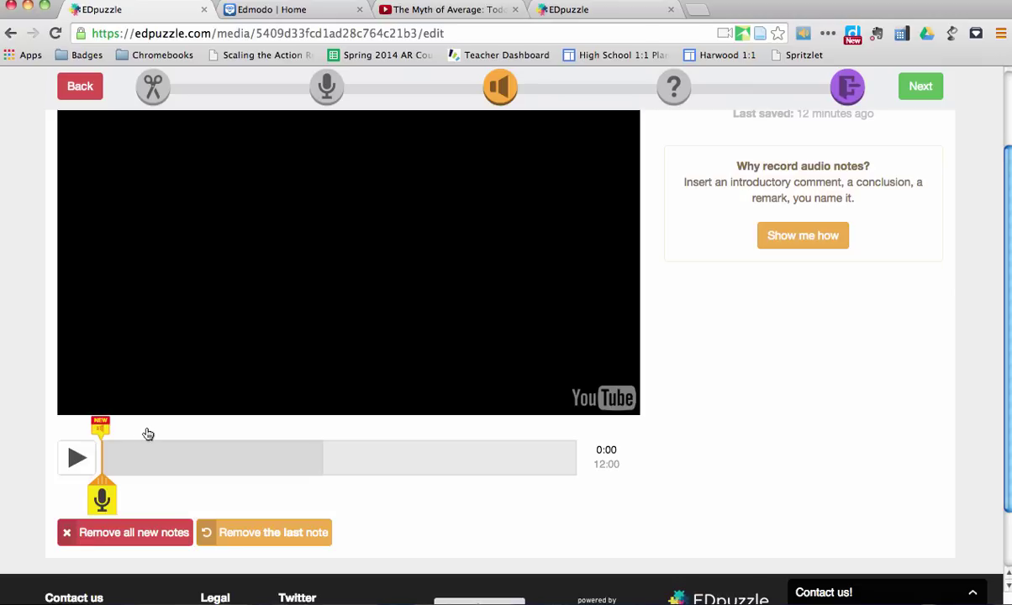
pyautogui.scroll(2, 147, 434)
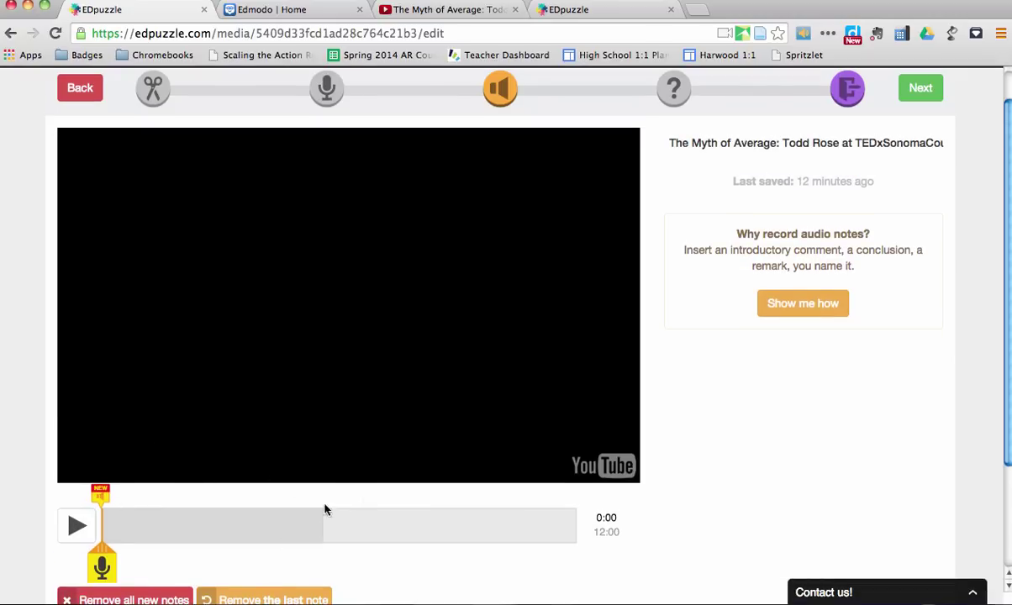
pyautogui.click(78, 527)
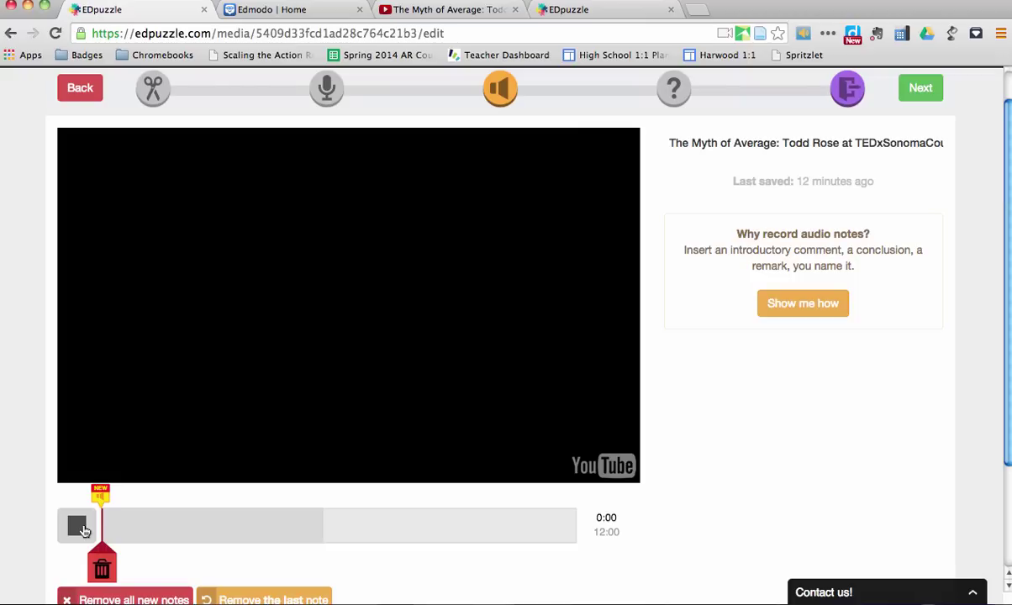
pyautogui.click(80, 528)
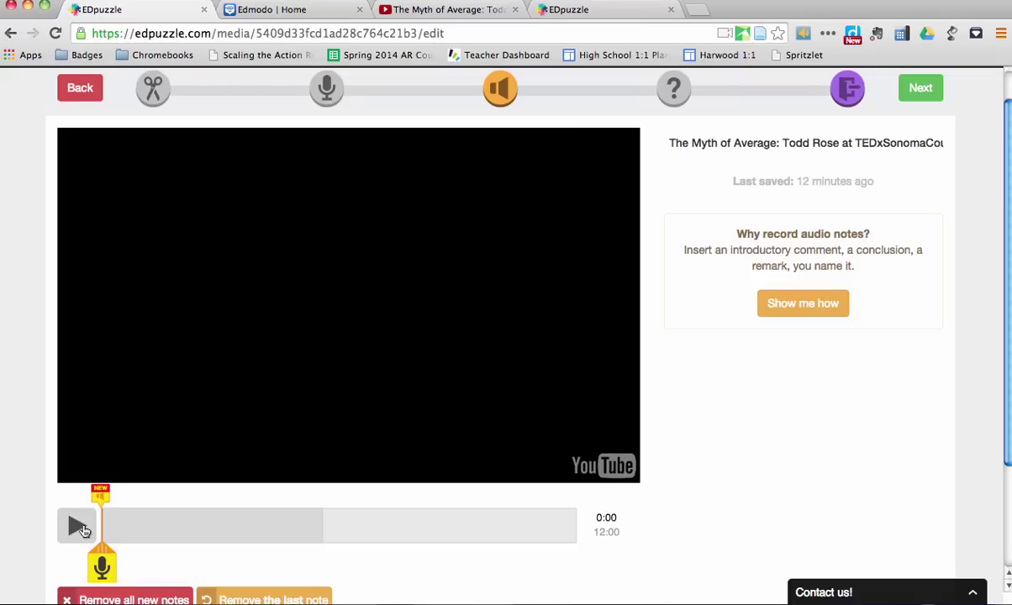
# - Play the video to 0:55, pause it and insert a quiz item at that point
pyautogui.click(199, 425)
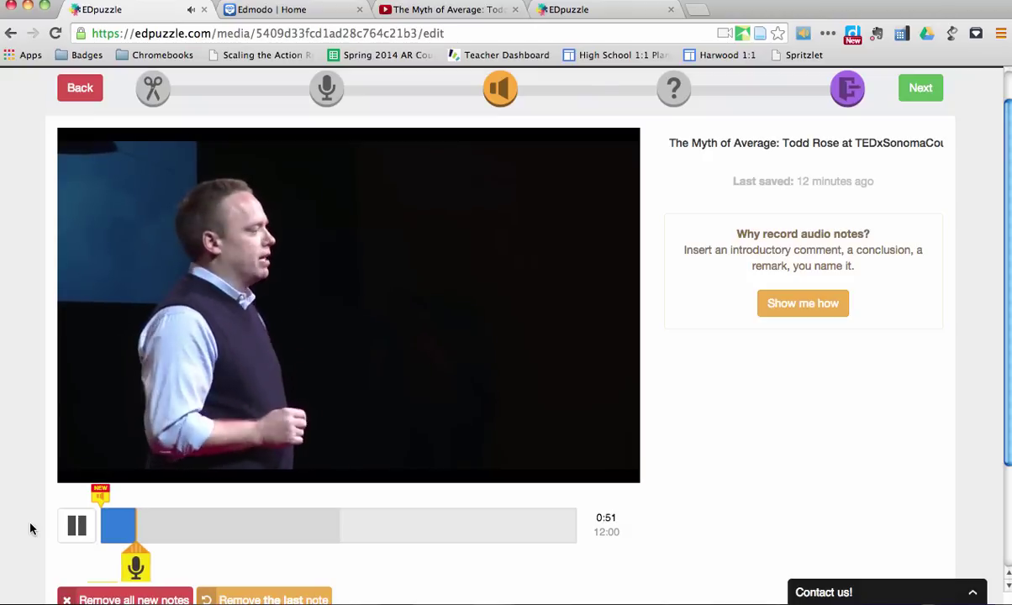
pyautogui.click(77, 529)
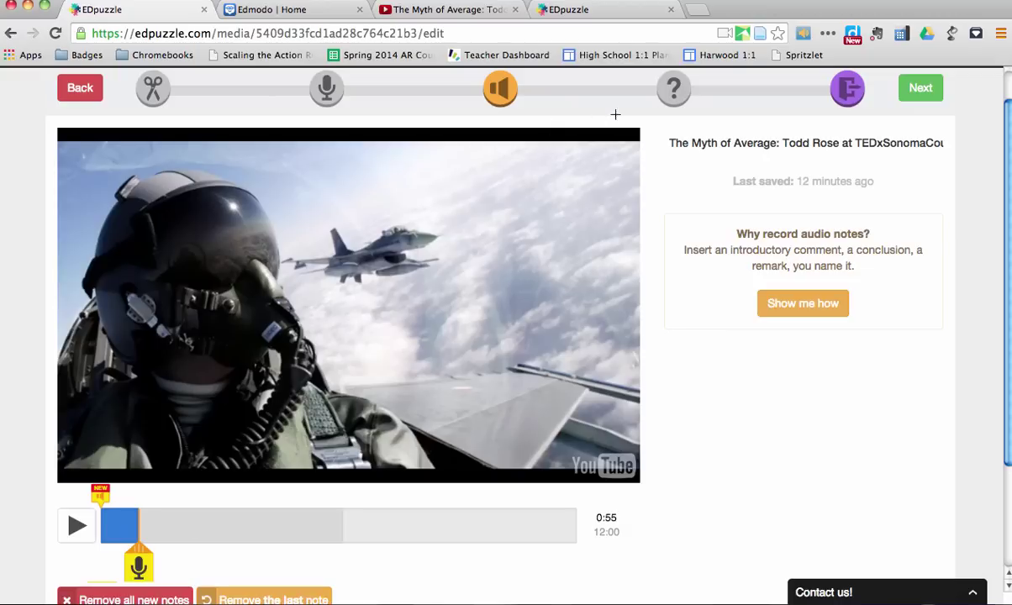
pyautogui.click(677, 92)
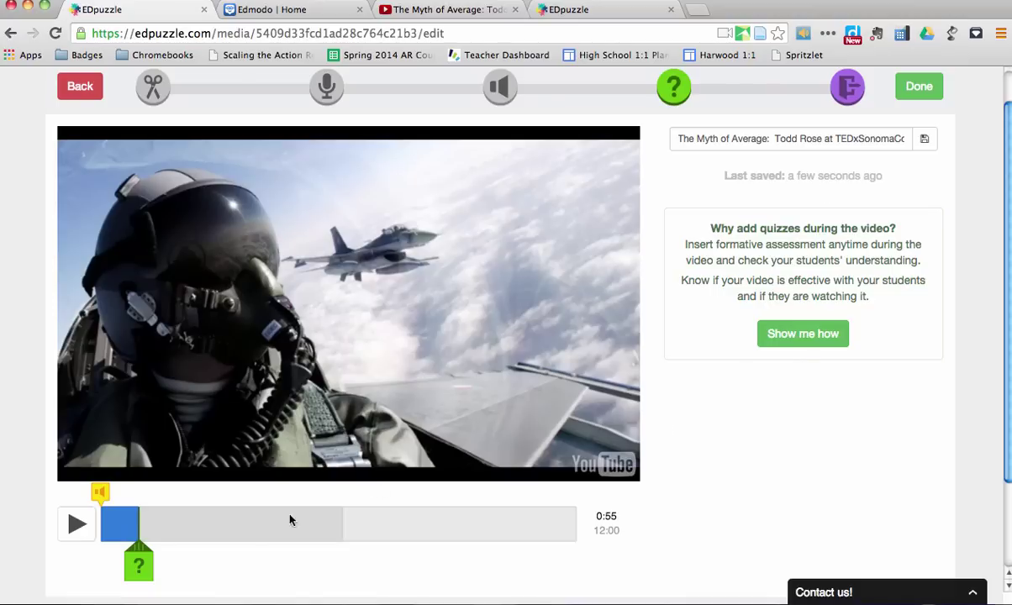
pyautogui.click(144, 570)
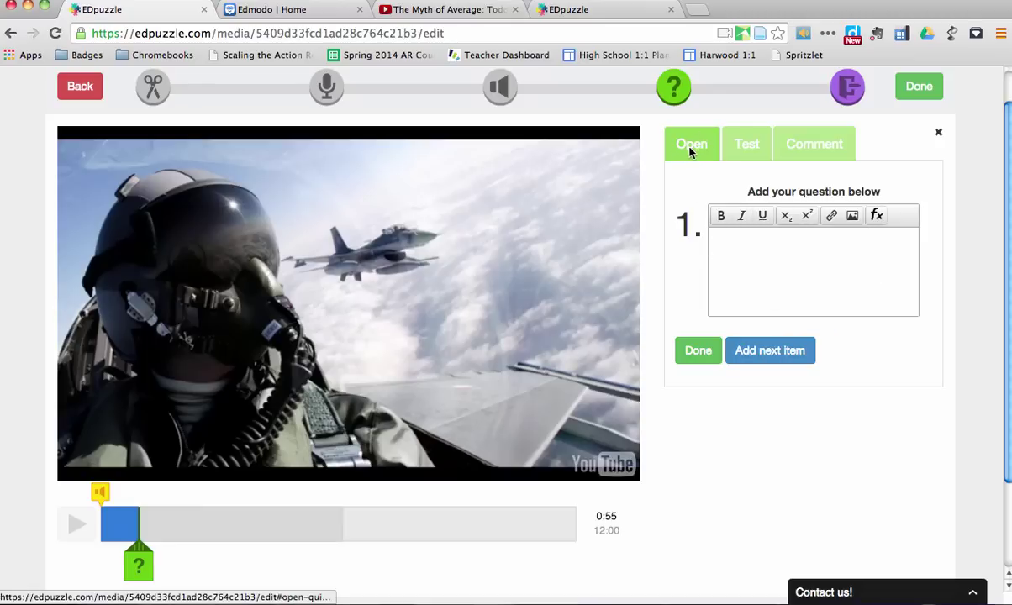
# - Look through the Test and Comment item types and return to the Open question type
pyautogui.click(745, 148)
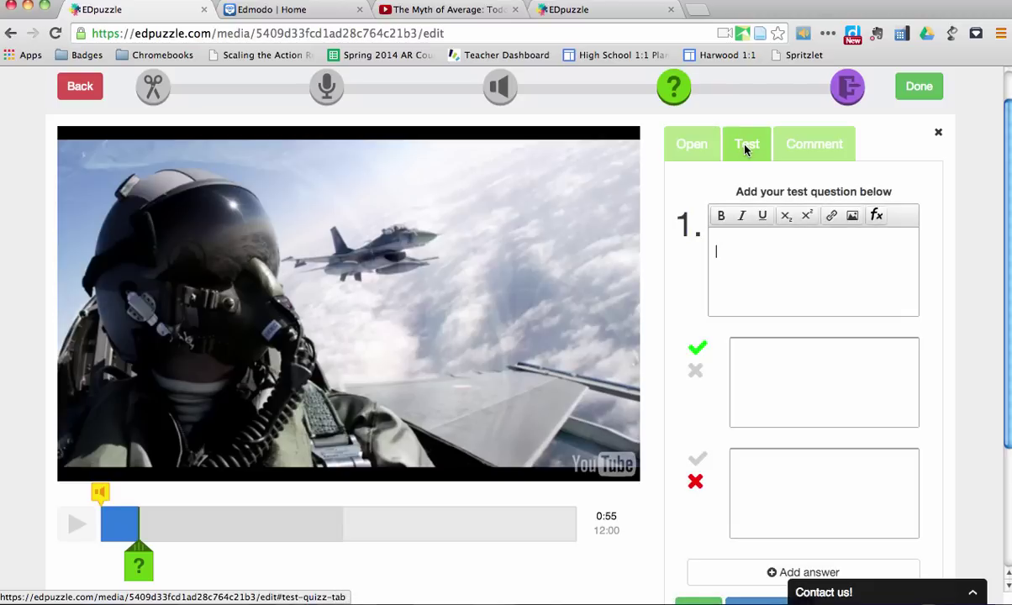
pyautogui.click(804, 142)
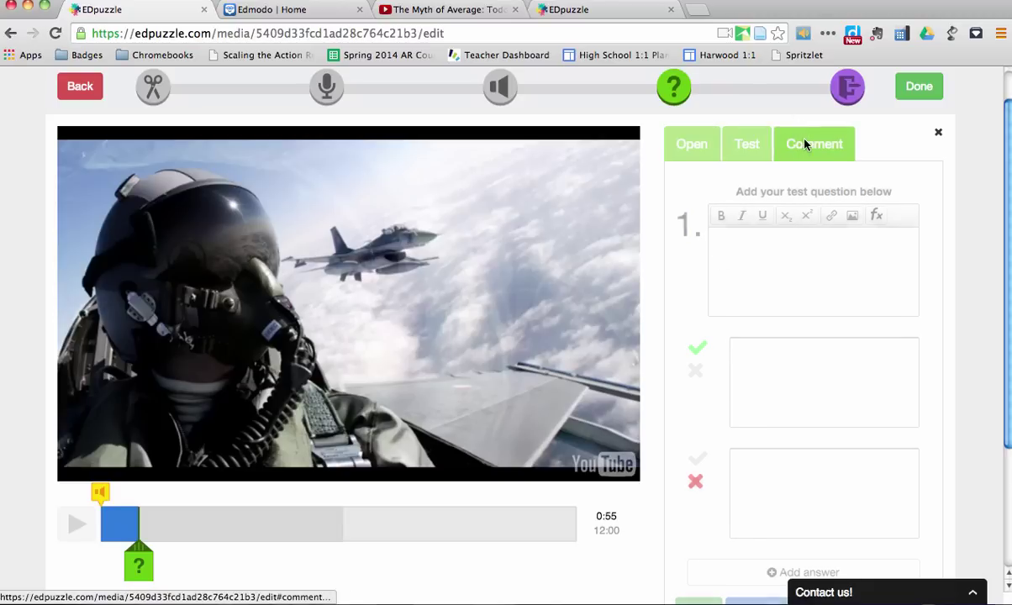
pyautogui.click(697, 147)
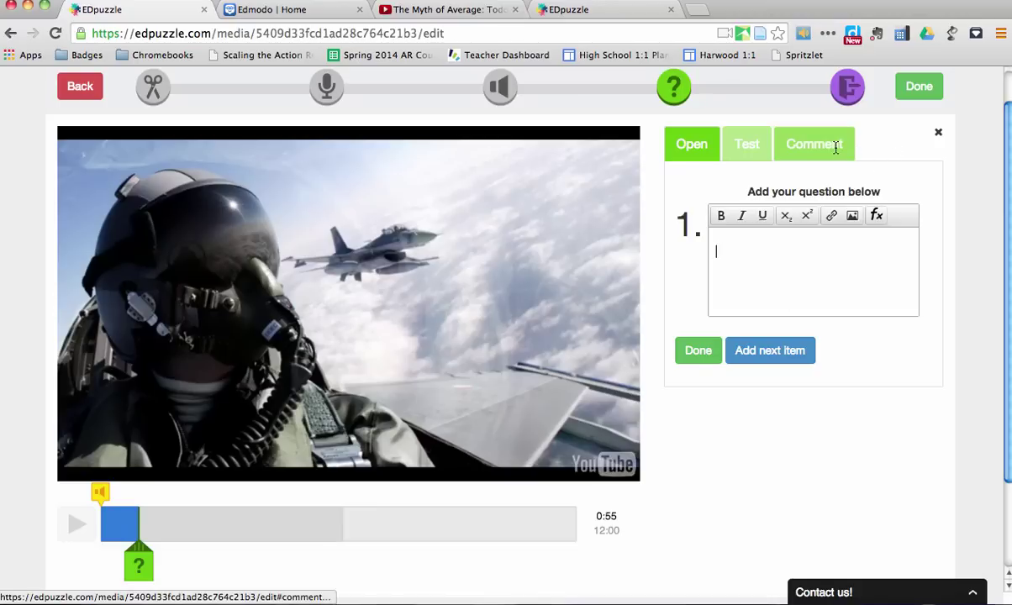
pyautogui.click(692, 147)
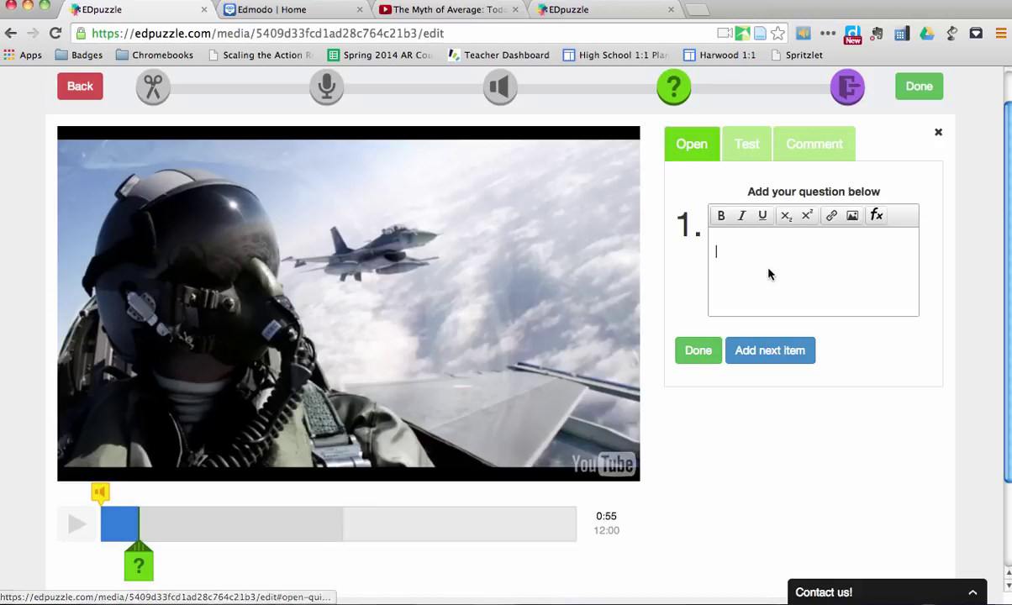
# - Write the open question "How do you think this analogy relates to school and teaching and learning?" at 0:55 and save it
pyautogui.click(769, 271)
pyautogui.write('Wh')
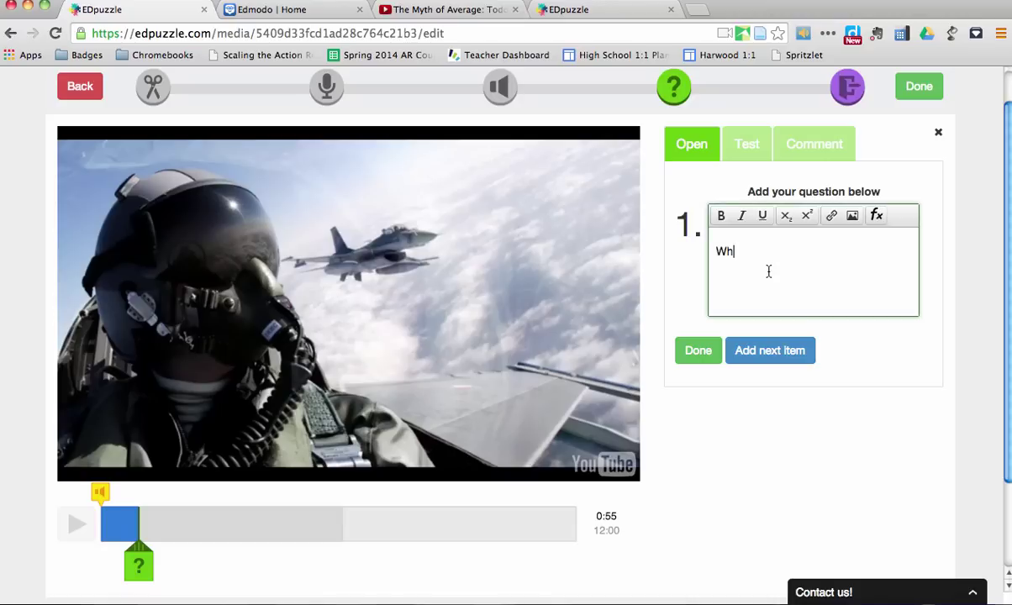
pyautogui.press('BackSpace')
pyautogui.press('BackSpace')
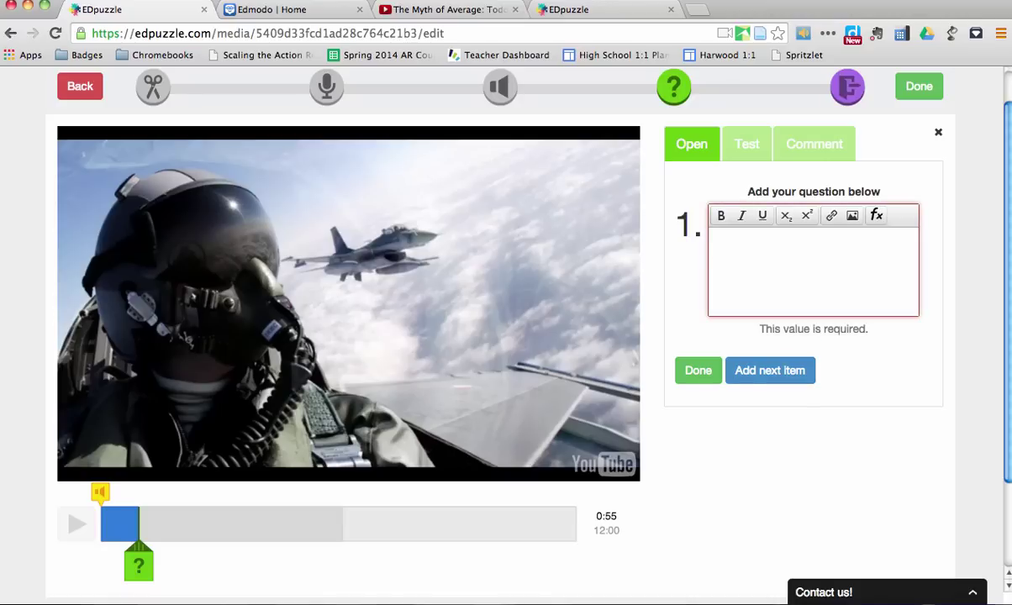
pyautogui.write('How do ')
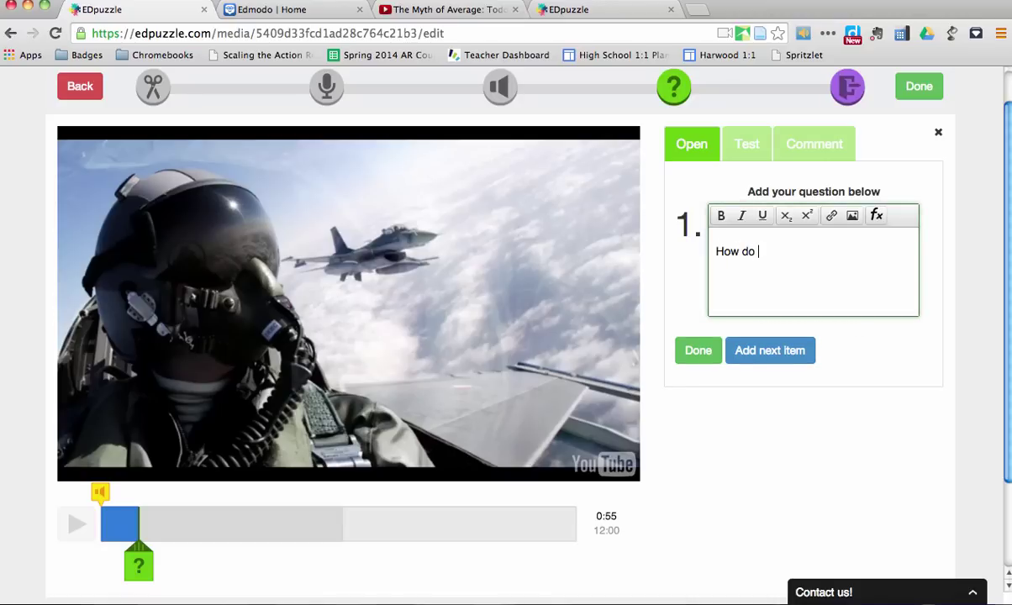
pyautogui.write('you think this an')
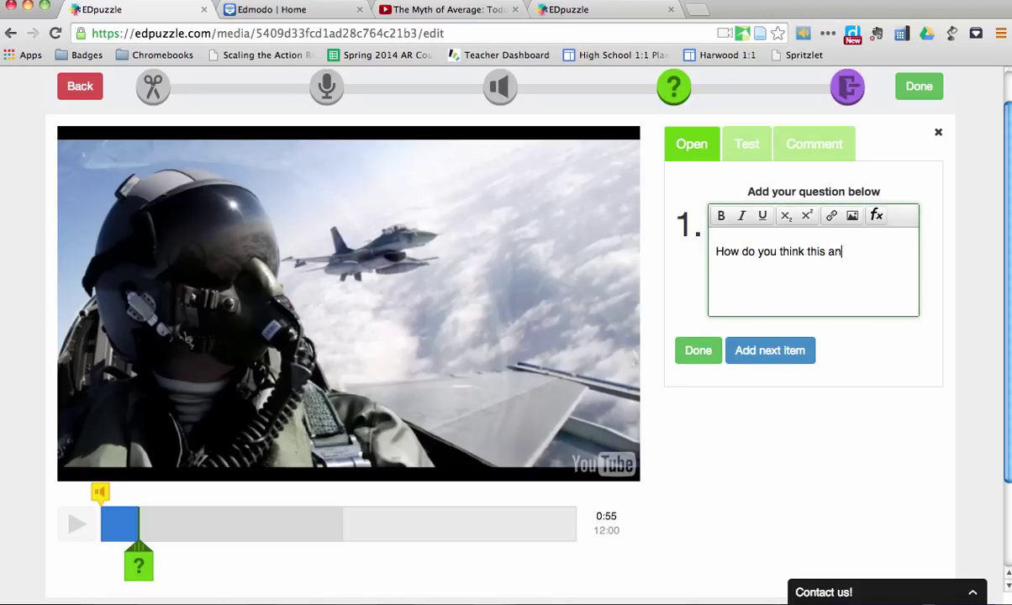
pyautogui.write('alogy relates to schoo')
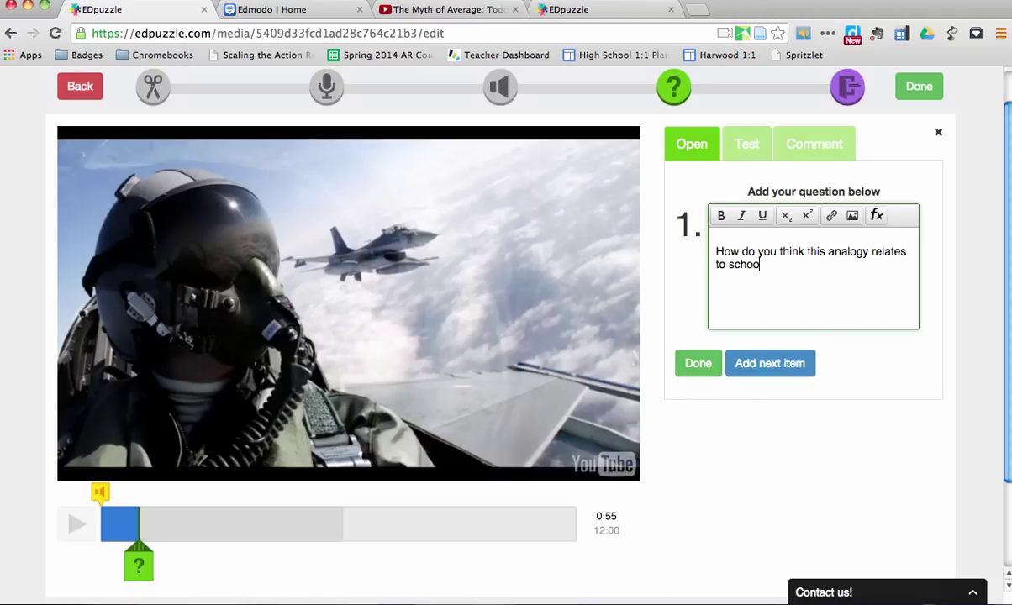
pyautogui.write('l and teaching and learning?')
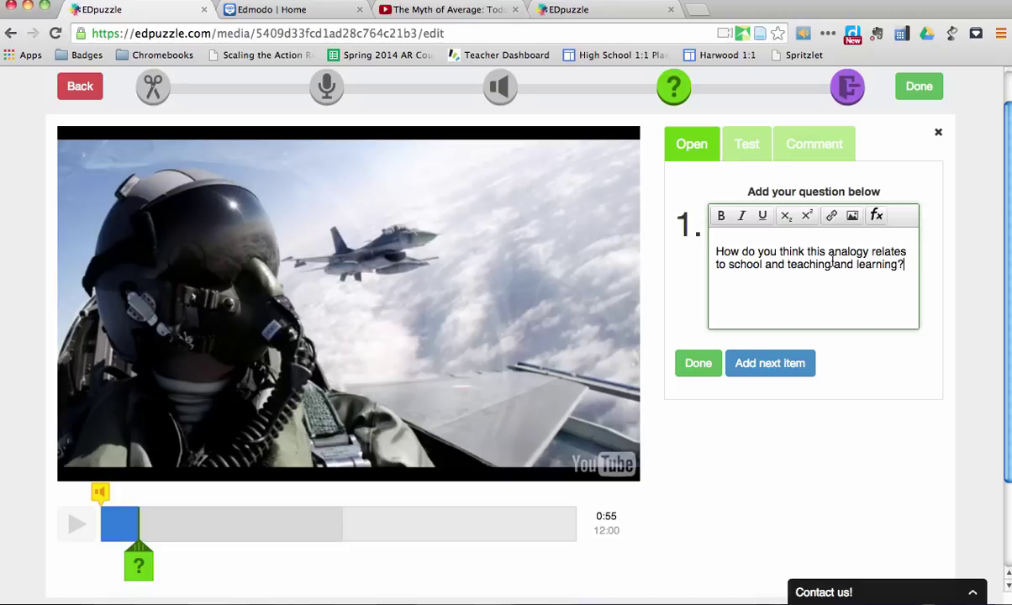
pyautogui.click(702, 367)
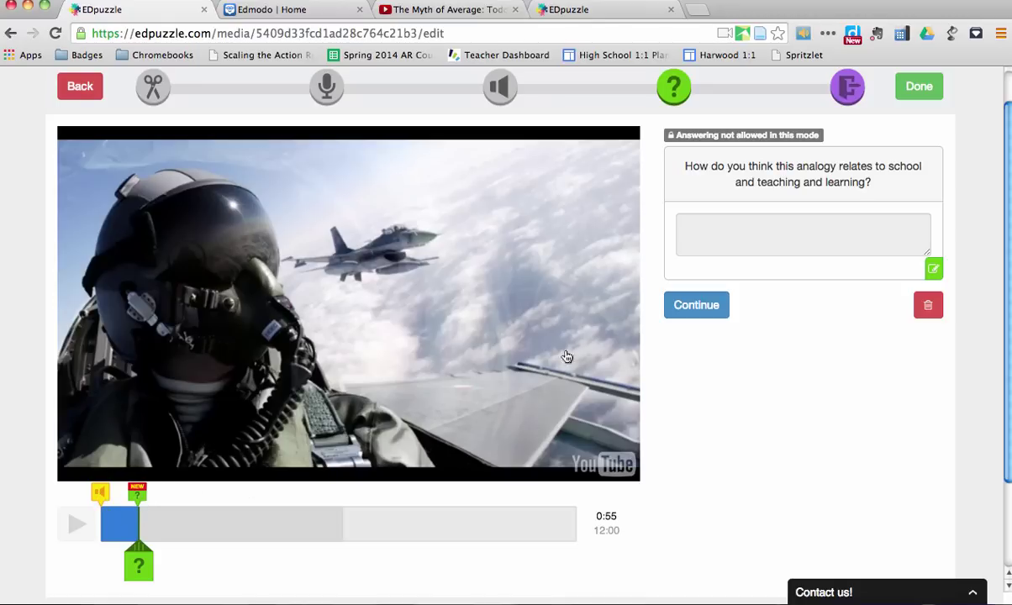
# - Play the video on to 1:24 and check the image insertion option of a new open question there, leaving it unsaved
pyautogui.click(713, 307)
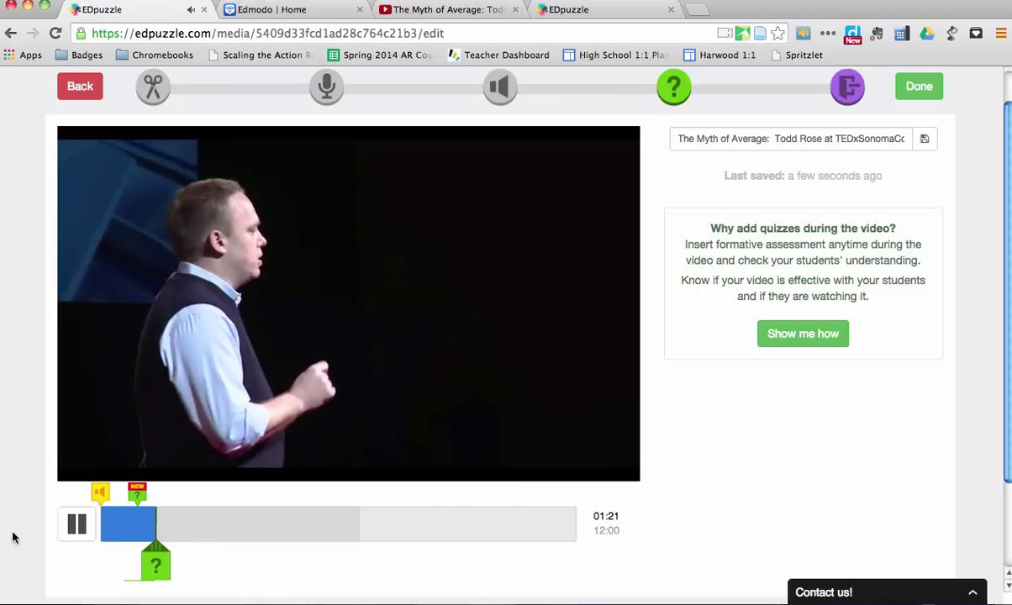
pyautogui.click(76, 525)
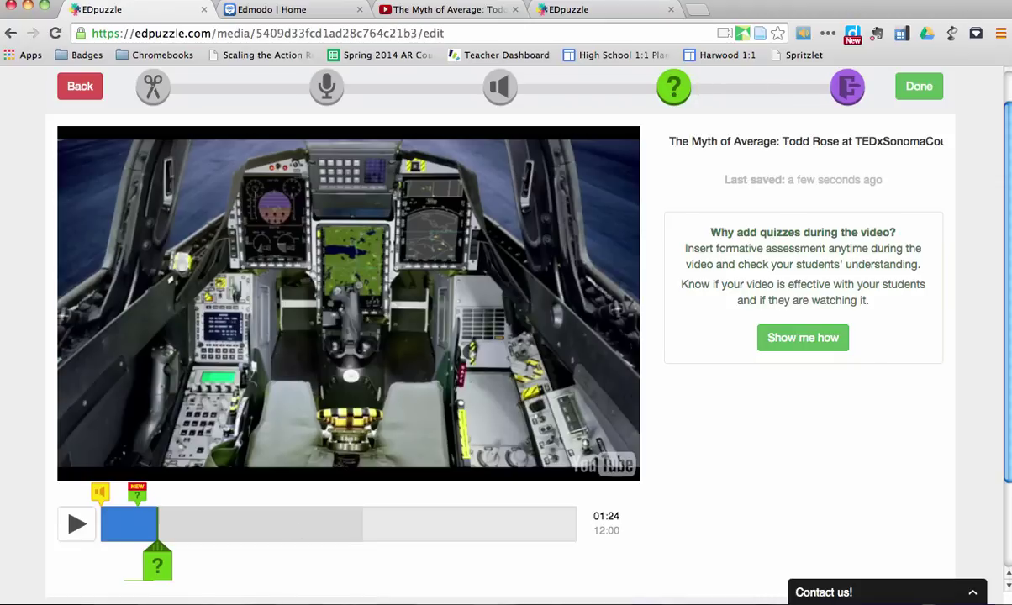
pyautogui.click(159, 565)
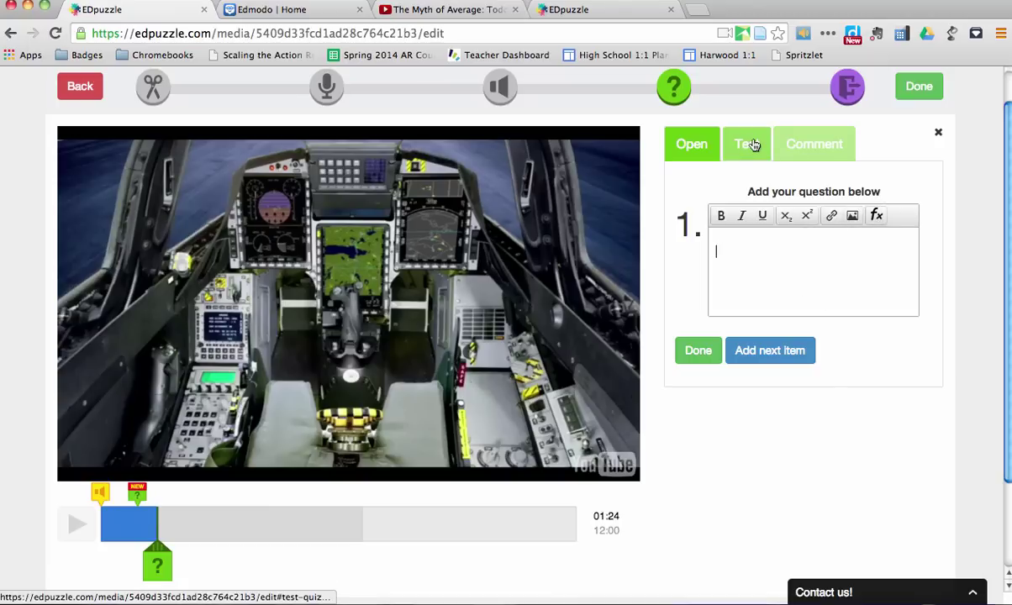
pyautogui.click(853, 218)
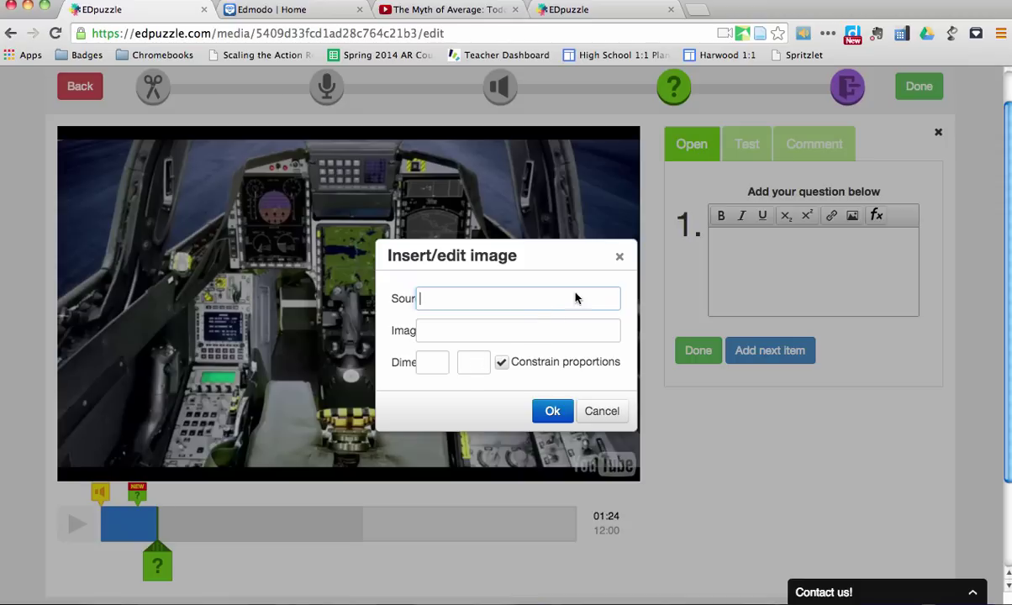
pyautogui.click(622, 261)
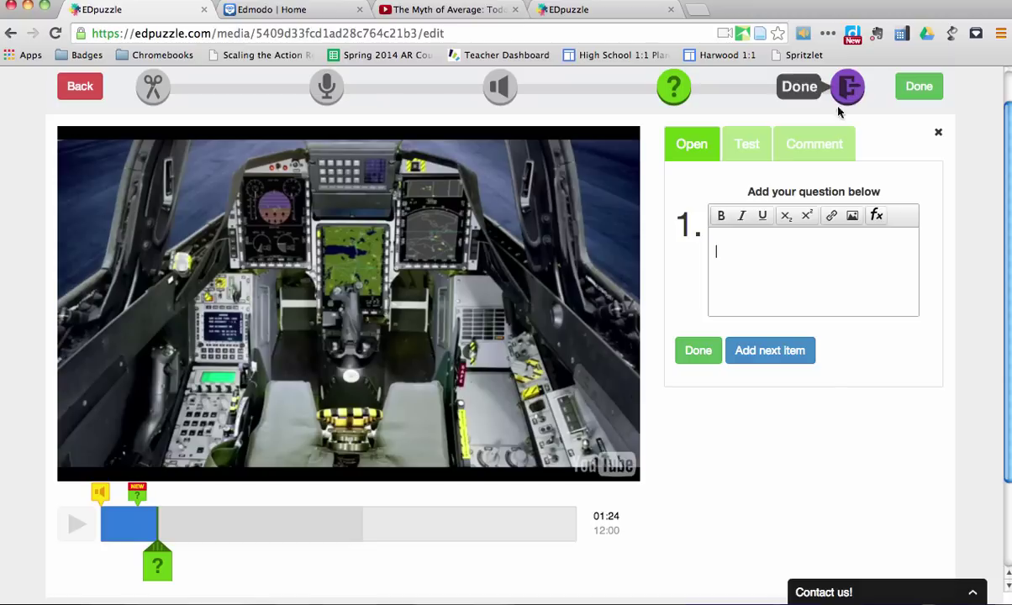
pyautogui.click(706, 351)
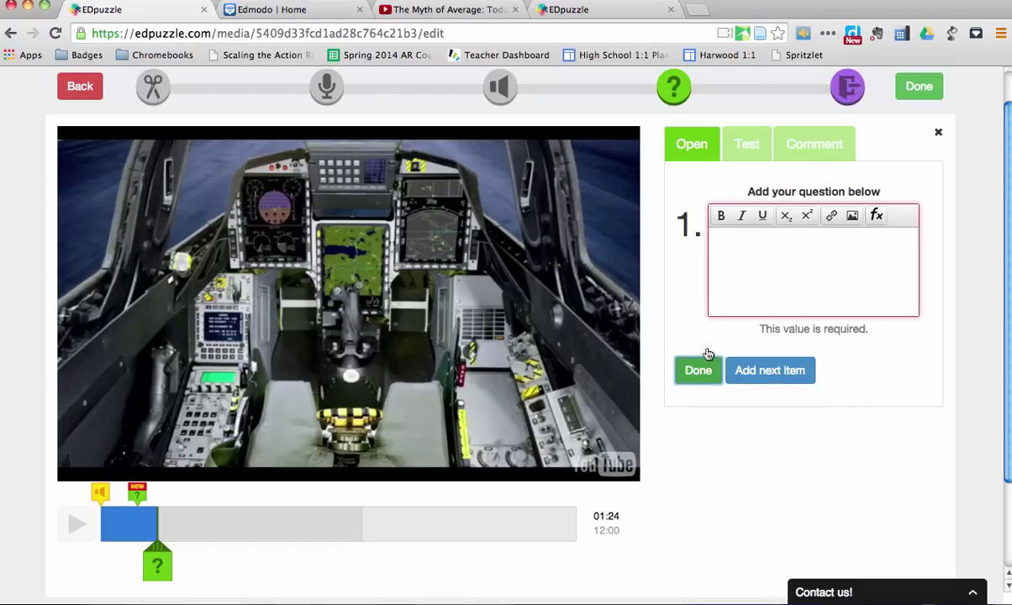
pyautogui.click(940, 134)
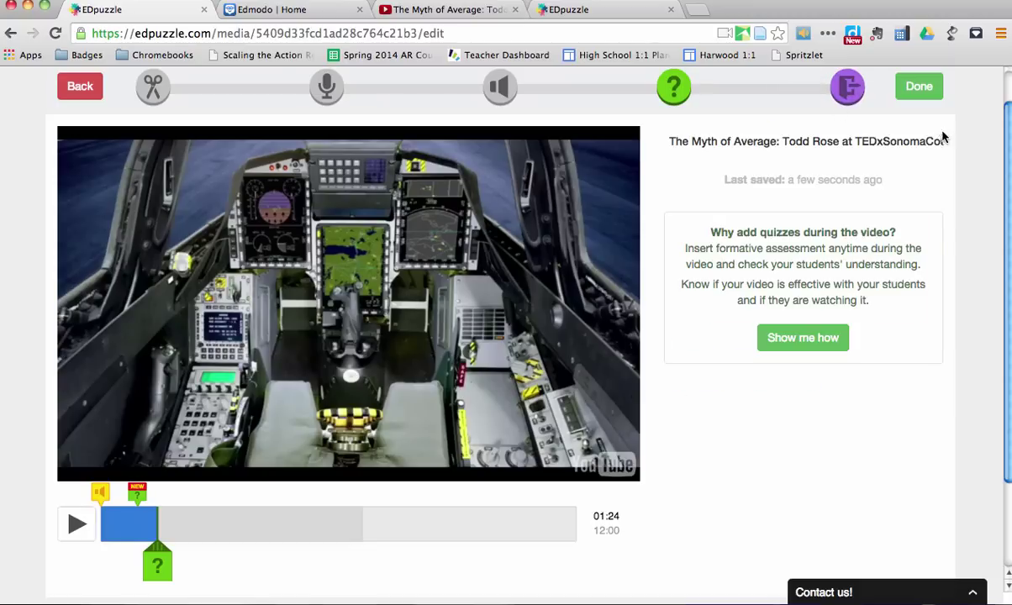
# - Finish and save the lesson, and assign it to the MGI 2014 Test class with Prevent skipping enabled
pyautogui.click(850, 88)
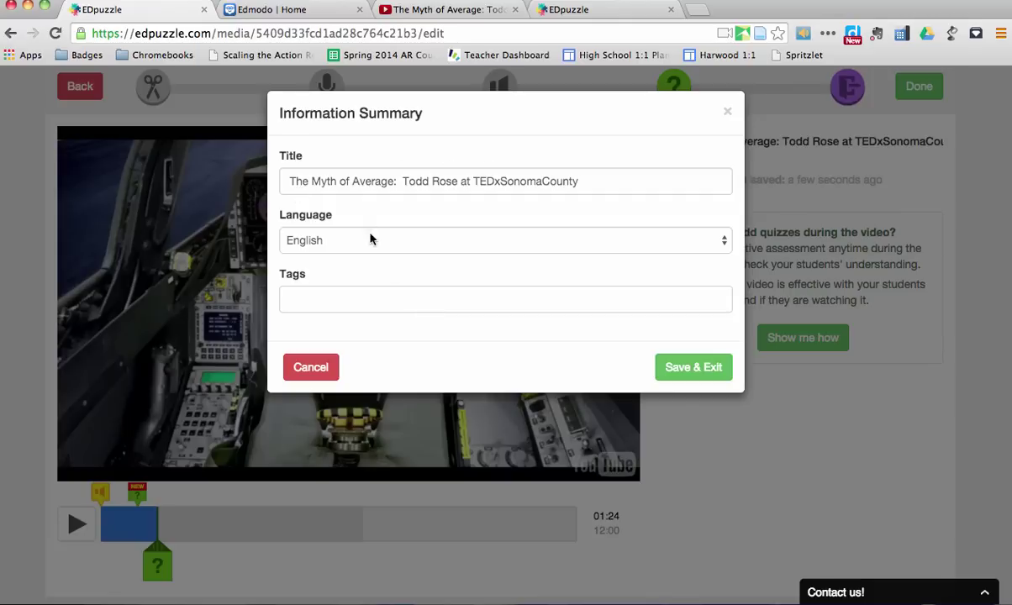
pyautogui.click(717, 372)
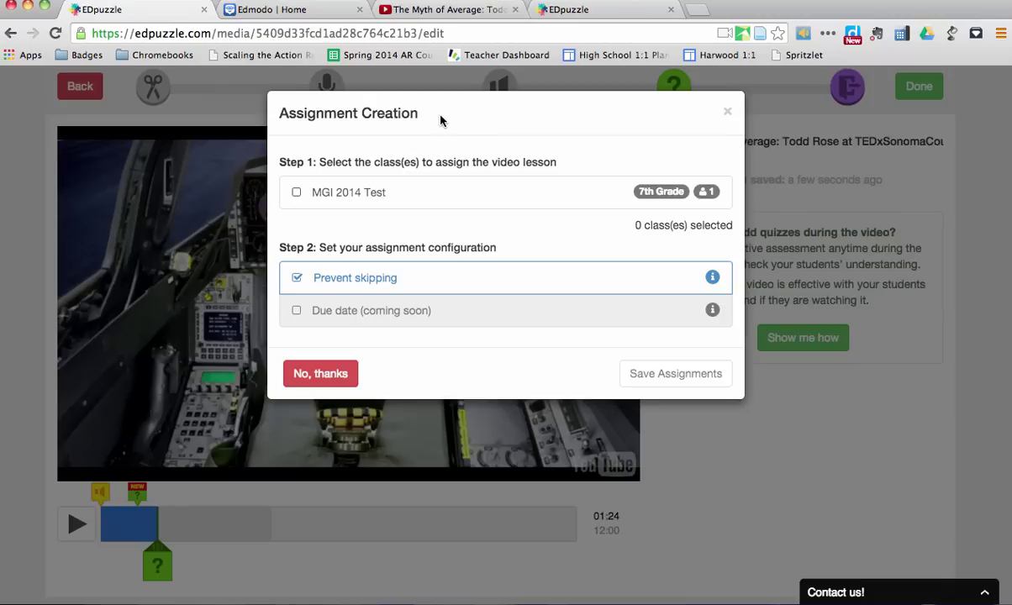
pyautogui.click(297, 192)
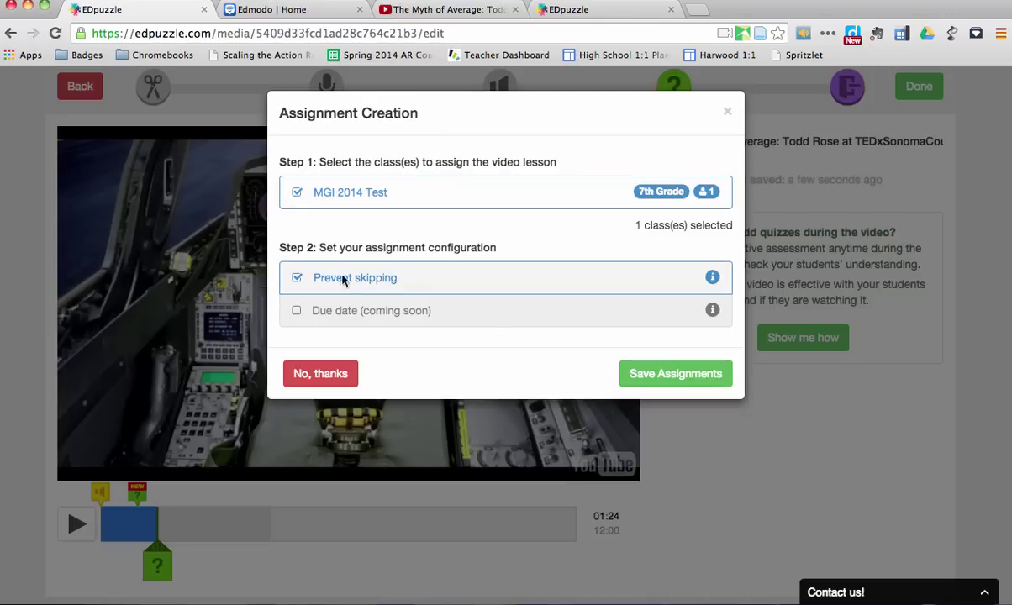
pyautogui.click(665, 376)
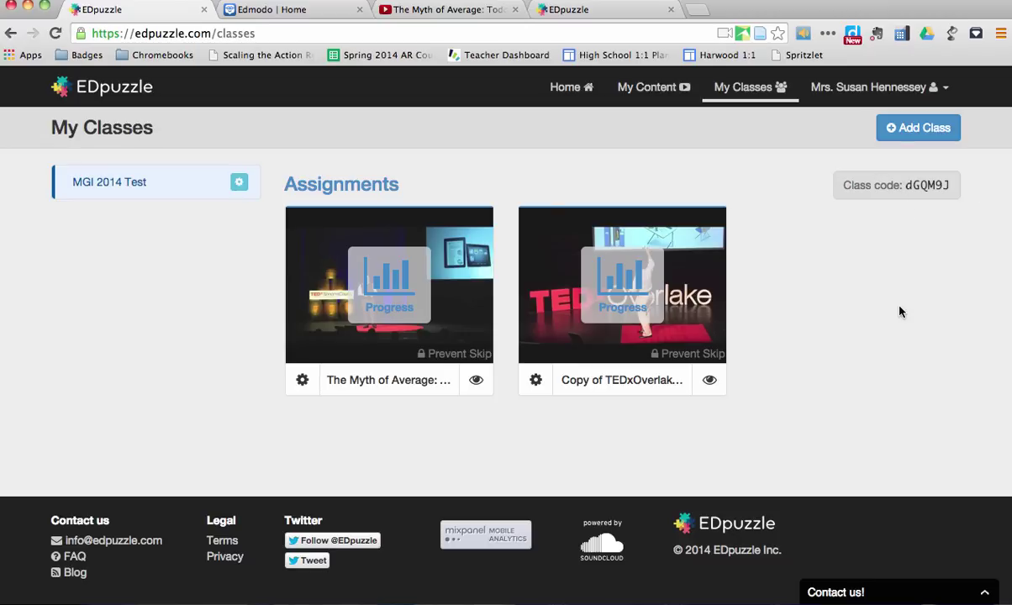
# - Read the public EDpuzzle page's sections on editing features, class progress, student overview and the flipped classroom
pyautogui.click(580, 14)
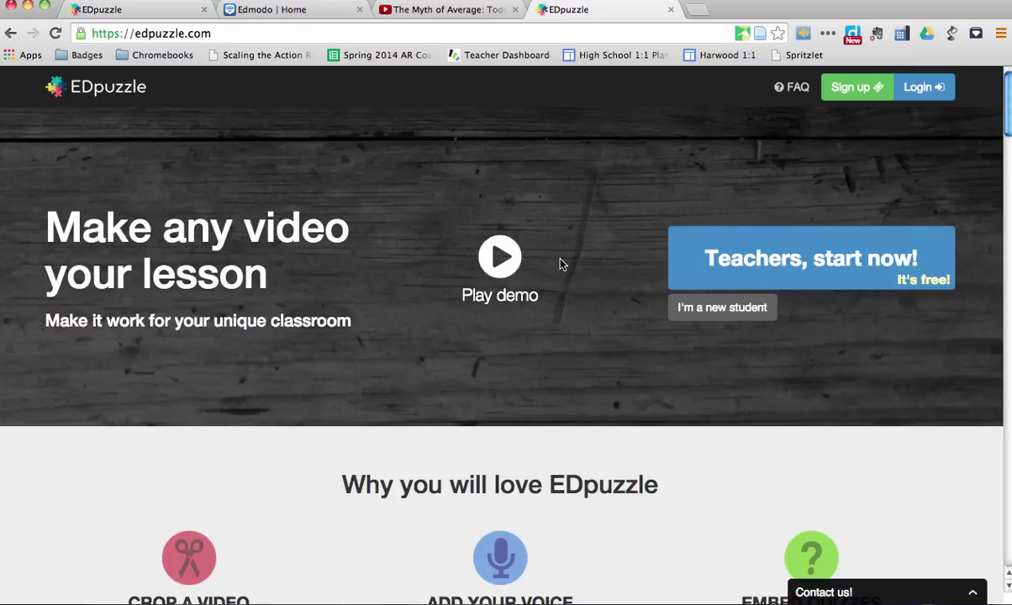
pyautogui.scroll(-5, 663, 514)
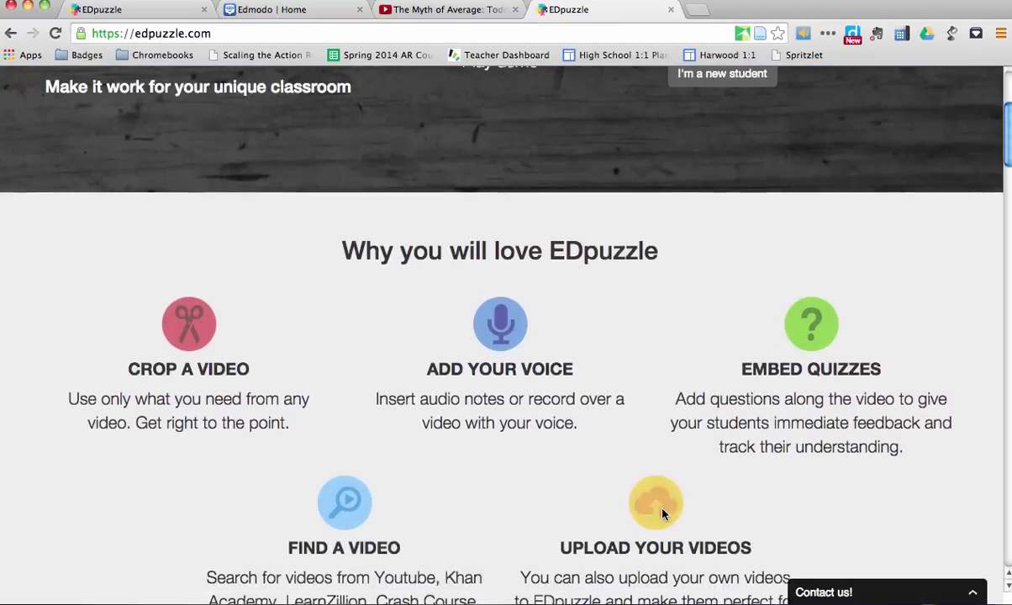
pyautogui.scroll(-1, 663, 514)
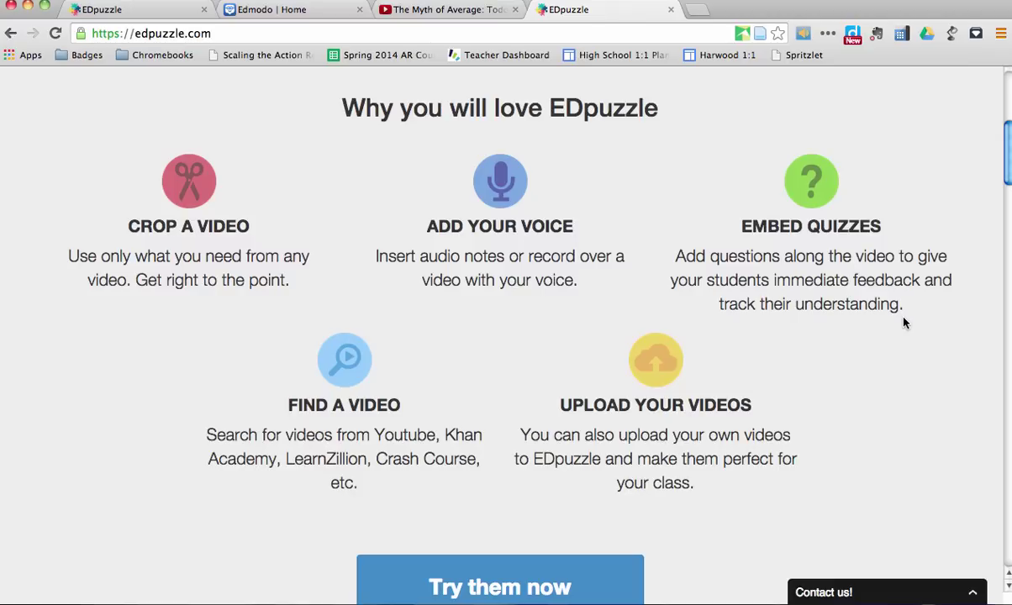
pyautogui.scroll(-6, 904, 323)
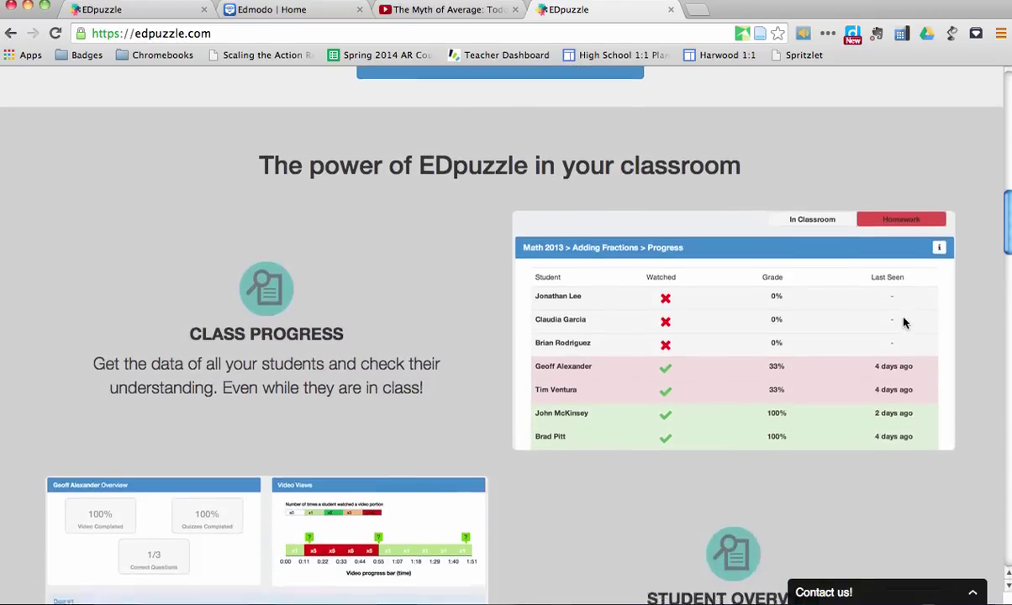
pyautogui.scroll(-2, 905, 323)
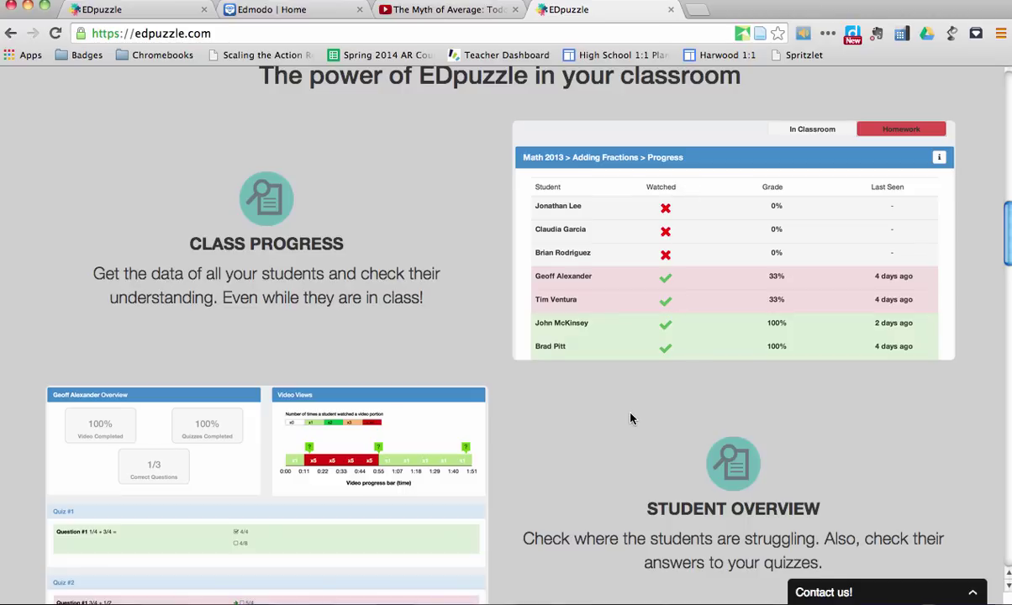
pyautogui.scroll(-2, 631, 419)
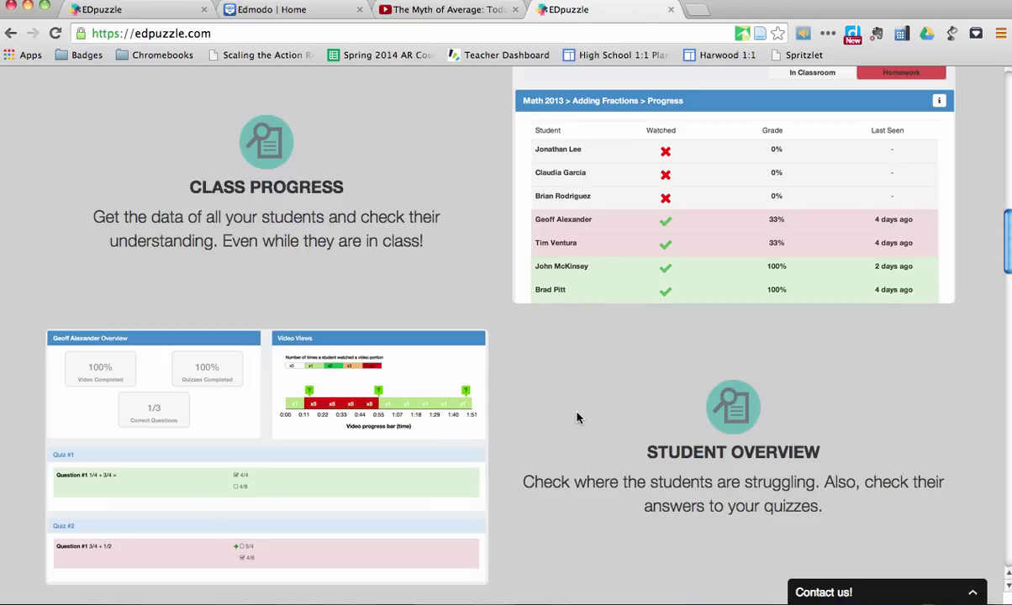
pyautogui.scroll(-3, 388, 486)
pyautogui.scroll(2, 387, 487)
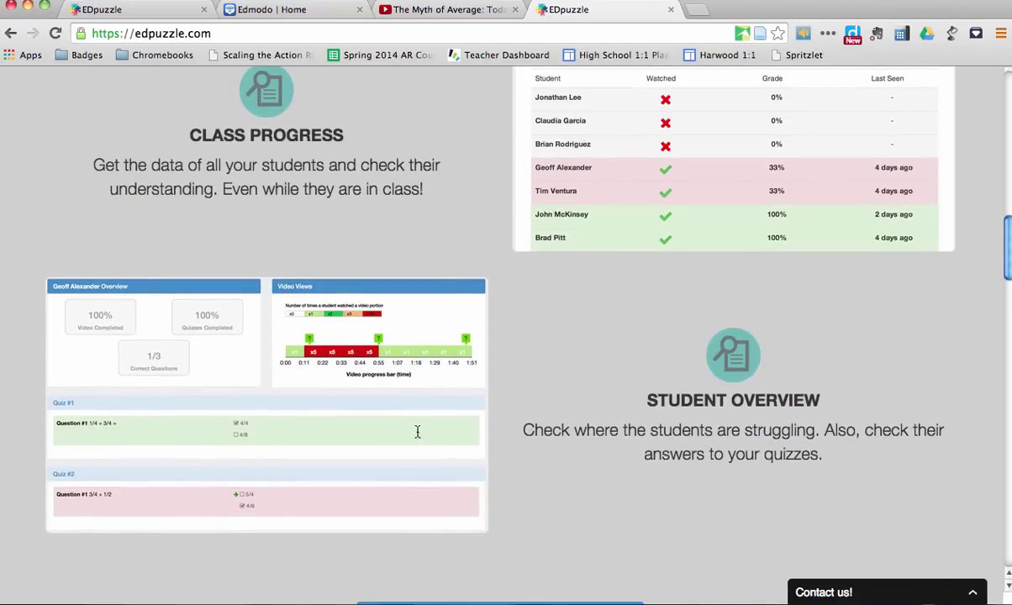
pyautogui.scroll(-1, 522, 515)
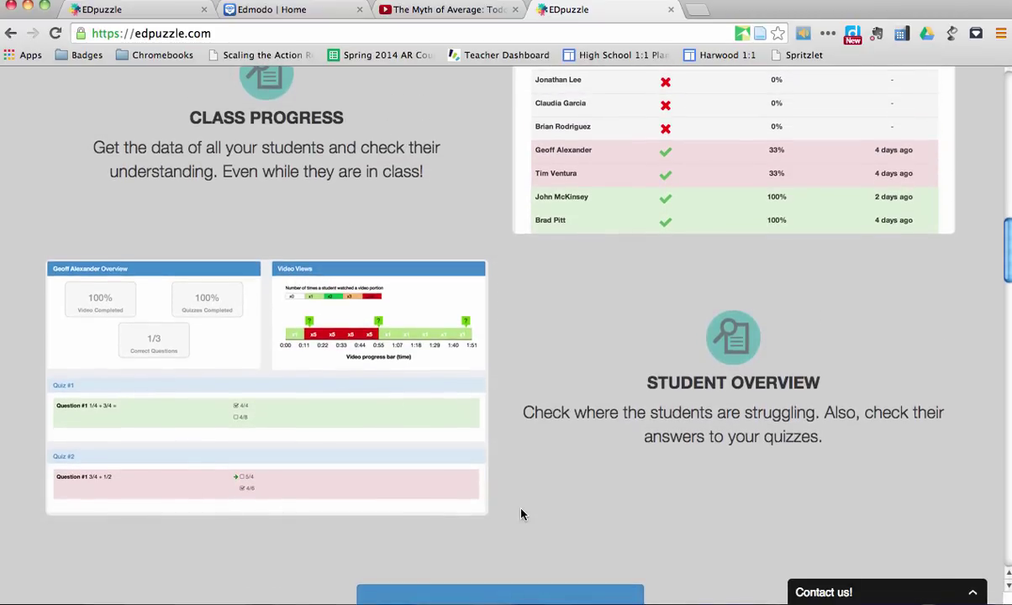
pyautogui.scroll(-5, 521, 515)
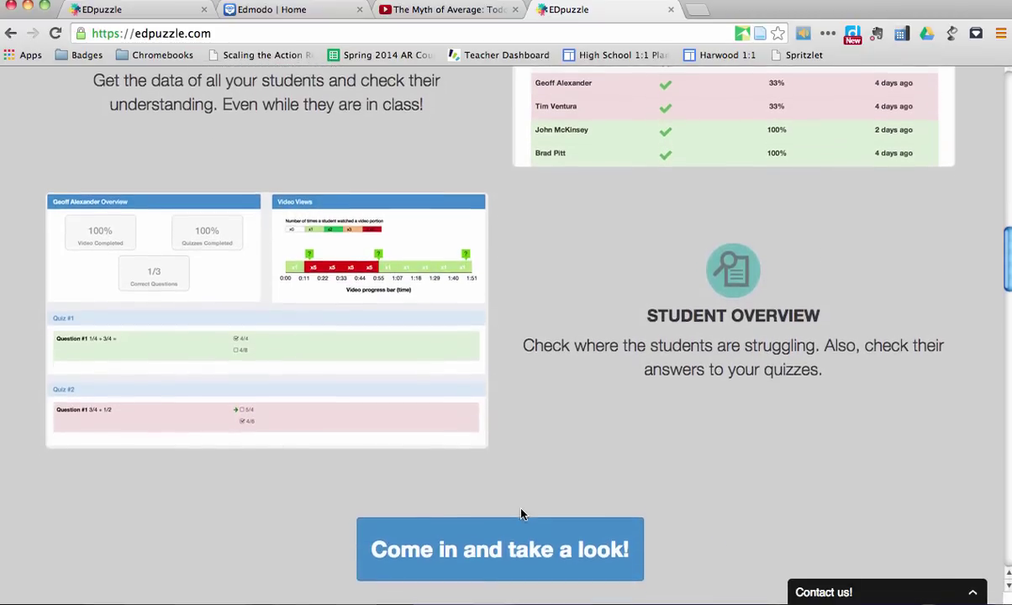
pyautogui.scroll(-7, 522, 515)
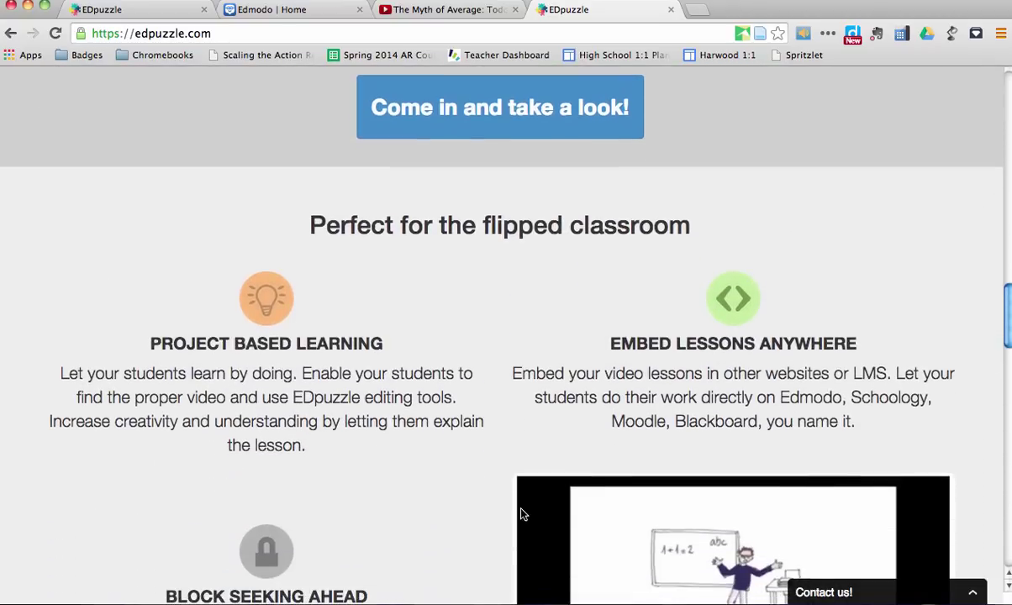
pyautogui.scroll(-1, 439, 556)
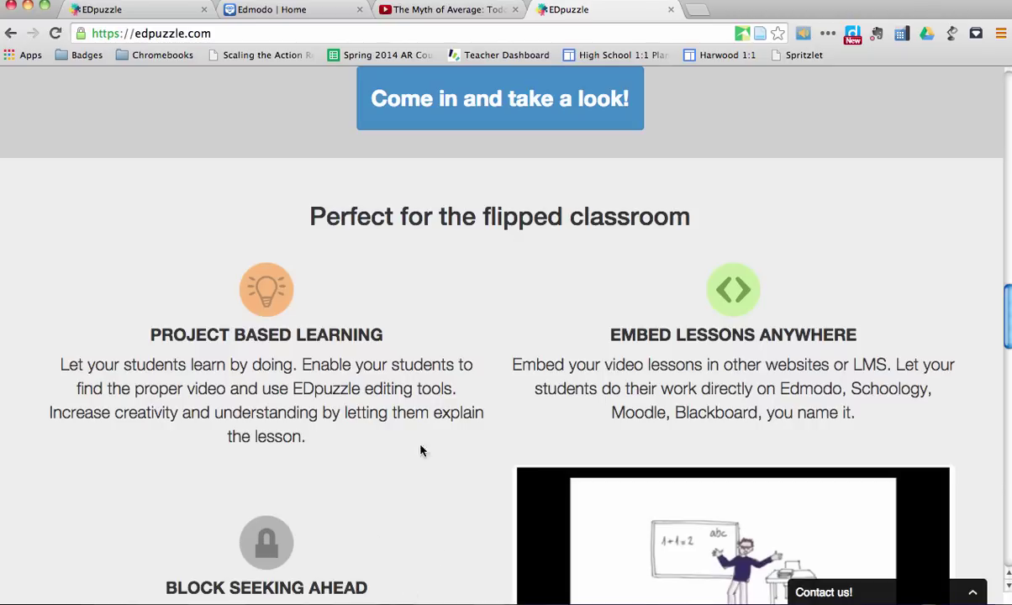
pyautogui.scroll(-2, 460, 413)
pyautogui.scroll(-3, 461, 413)
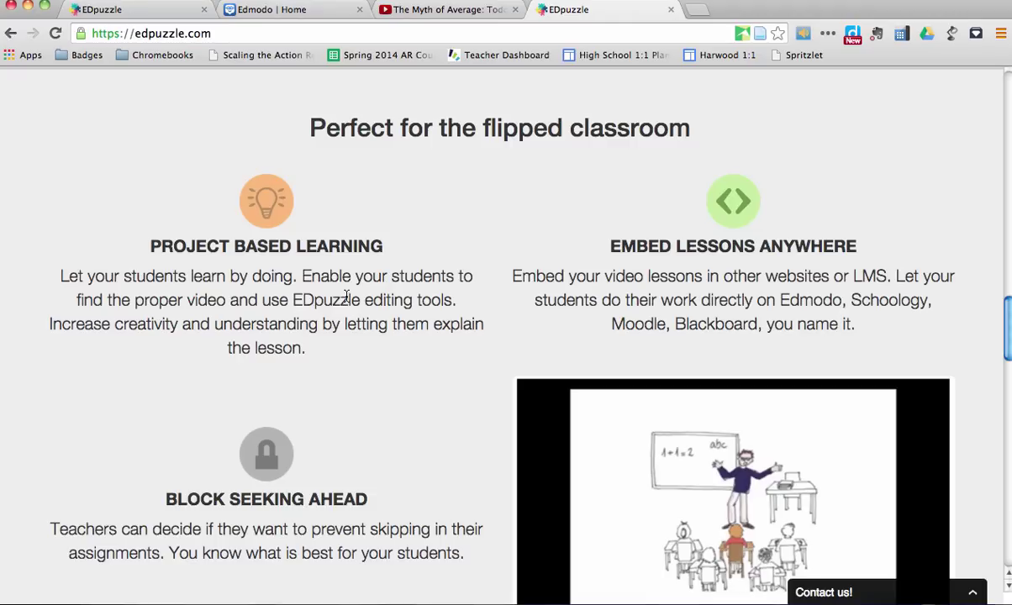
pyautogui.scroll(5, 346, 296)
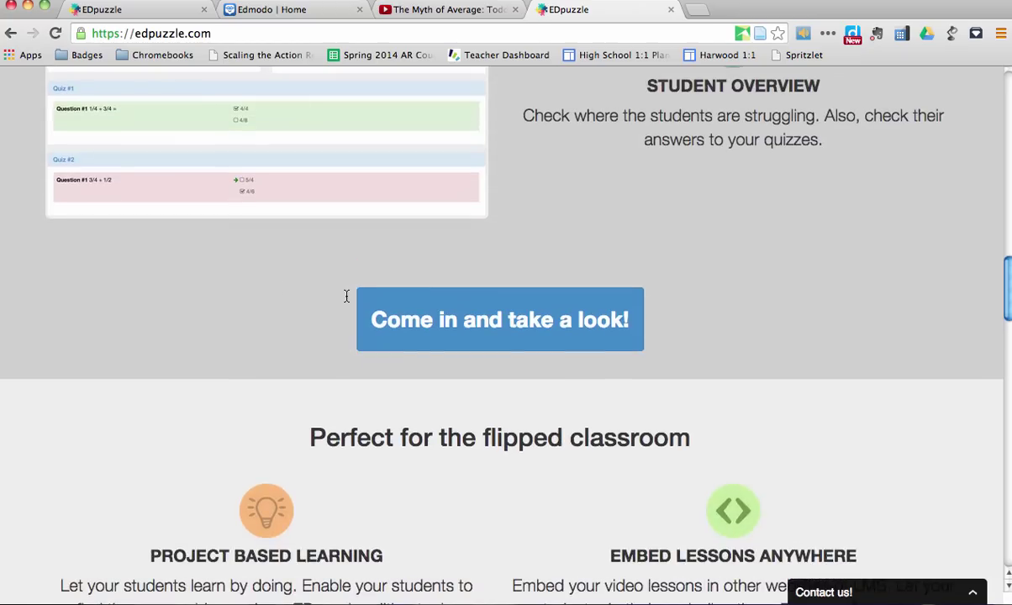
# - Return to the teacher account and open a new project from My Content to examine its information form
pyautogui.click(118, 10)
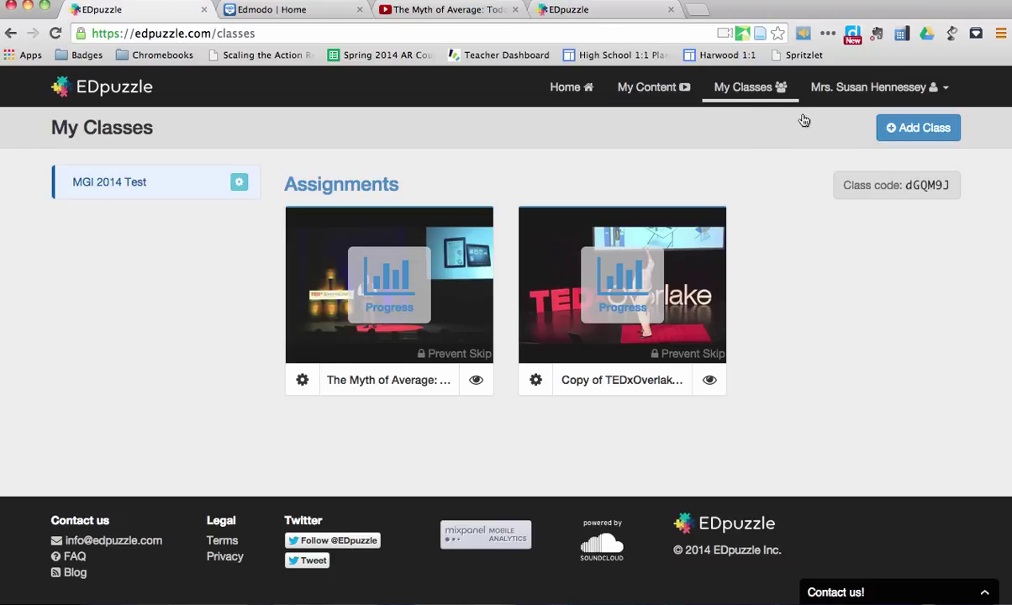
pyautogui.click(664, 88)
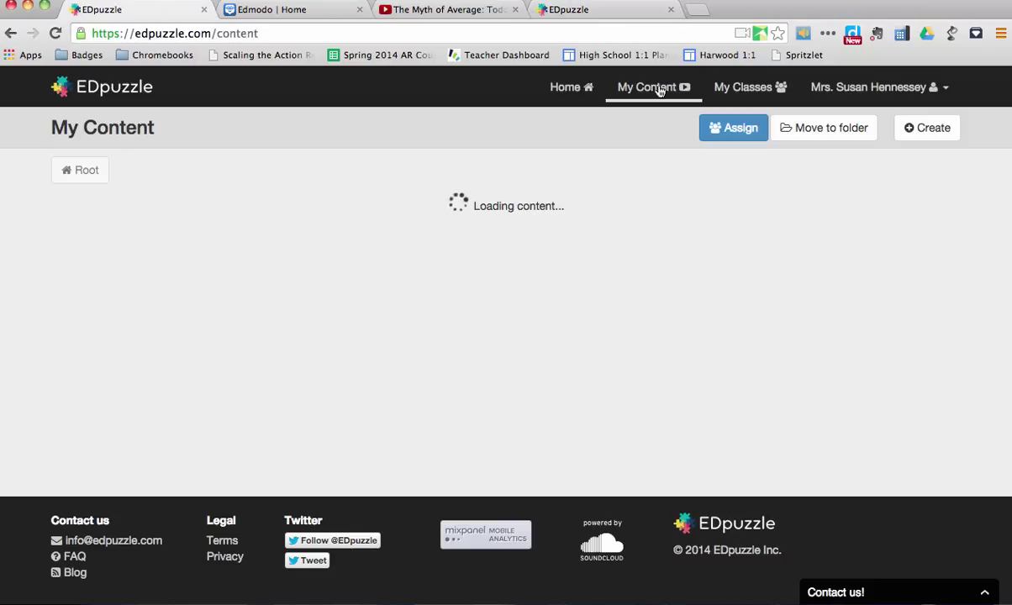
pyautogui.click(930, 128)
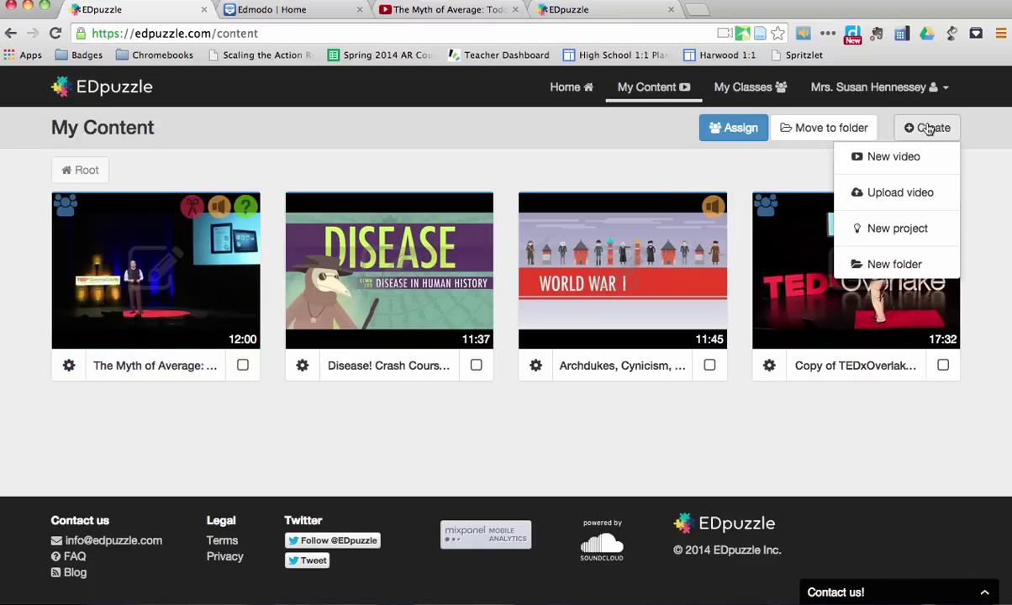
pyautogui.click(898, 229)
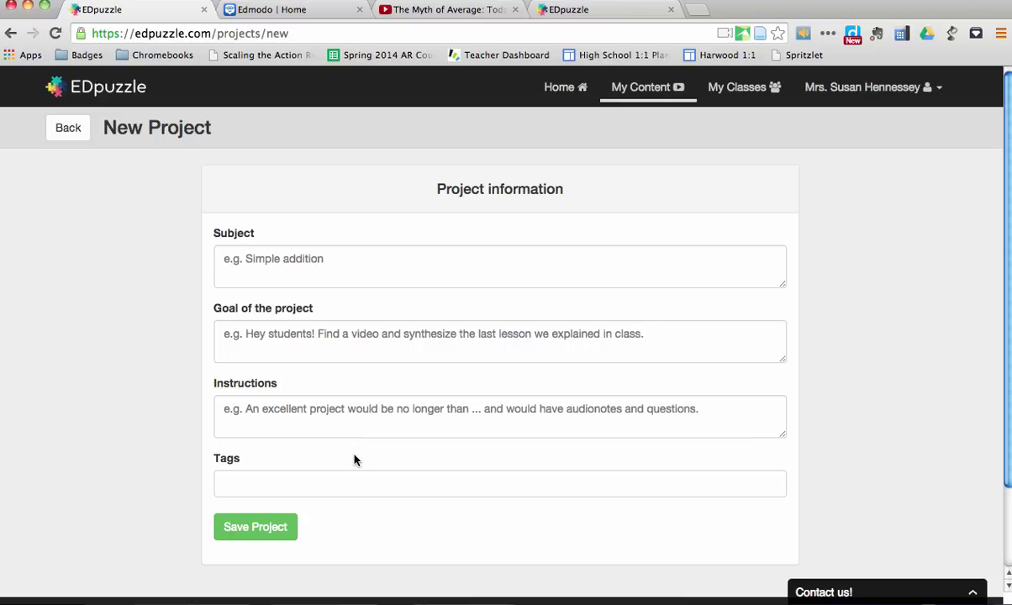
# - Go back to the account's home page, start a new video and look through the available video sources
pyautogui.click(115, 91)
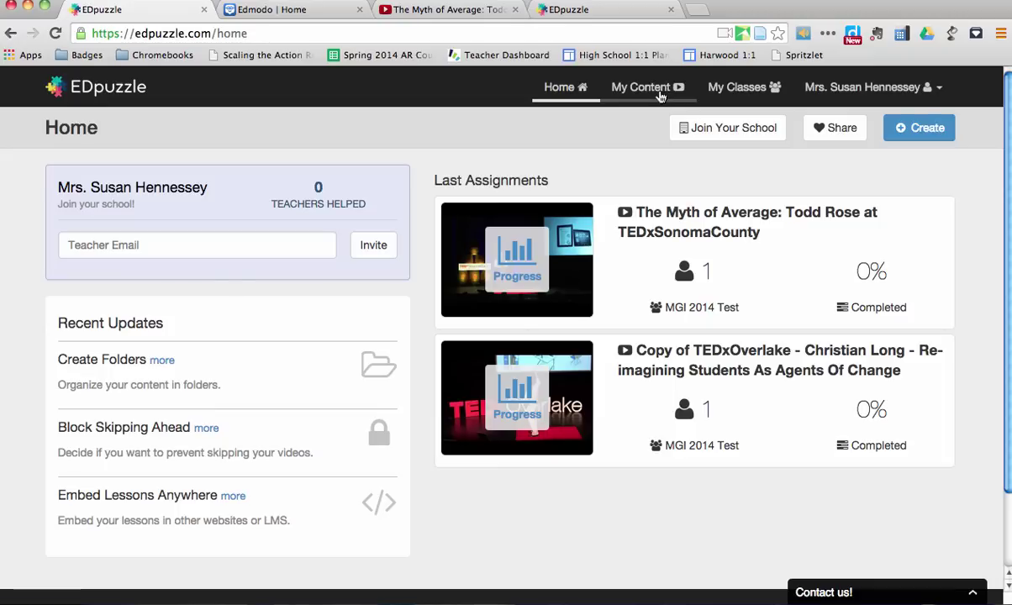
pyautogui.click(920, 128)
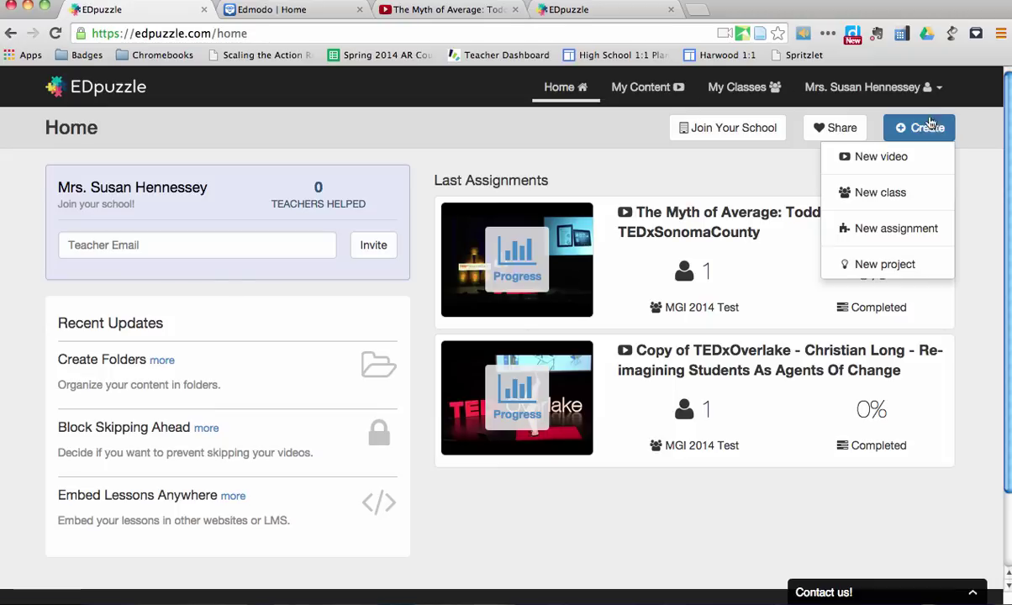
pyautogui.click(900, 158)
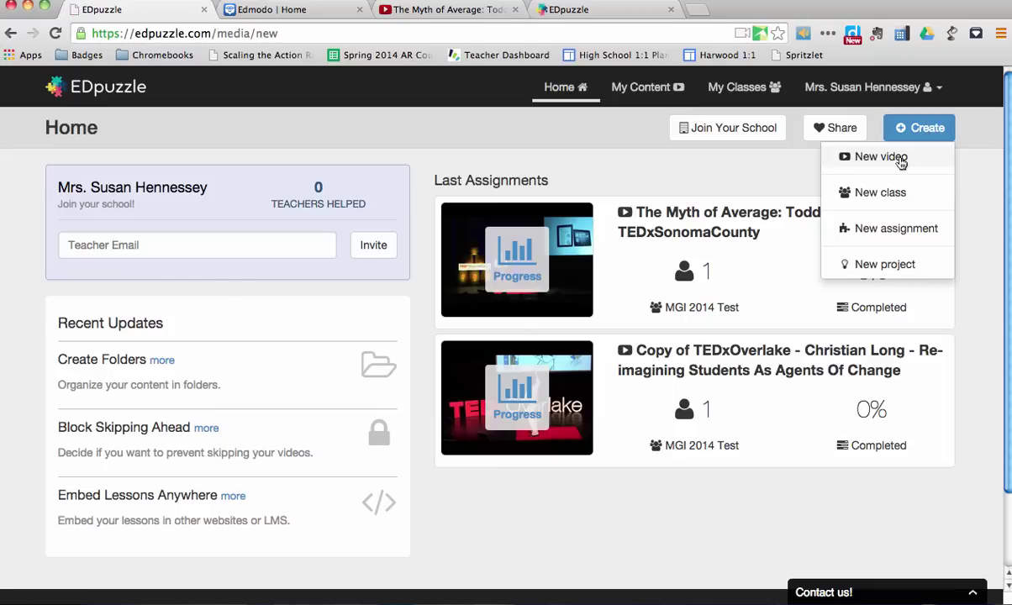
pyautogui.scroll(-5, 190, 279)
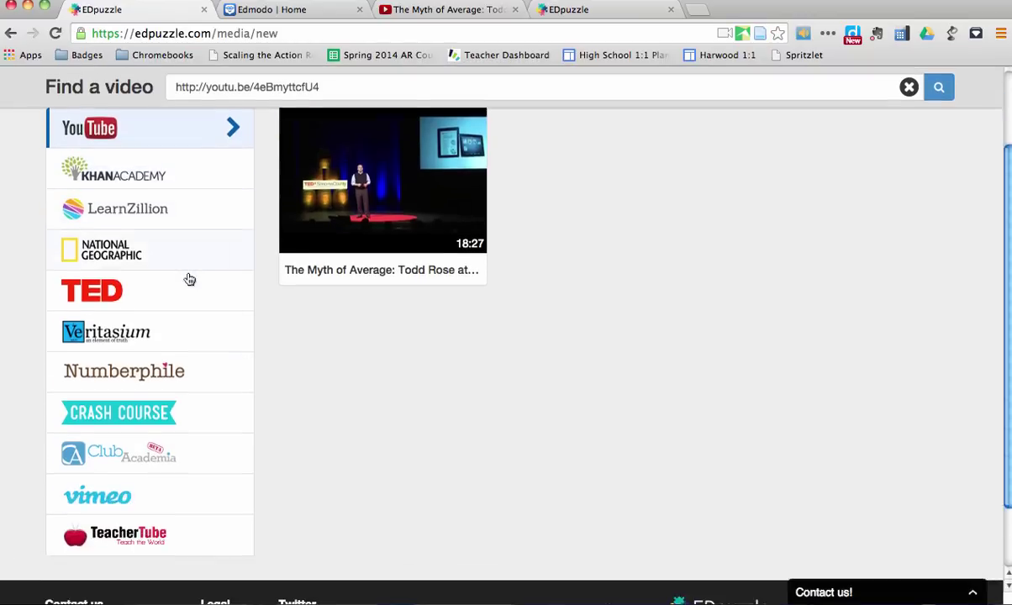
pyautogui.scroll(2, 189, 279)
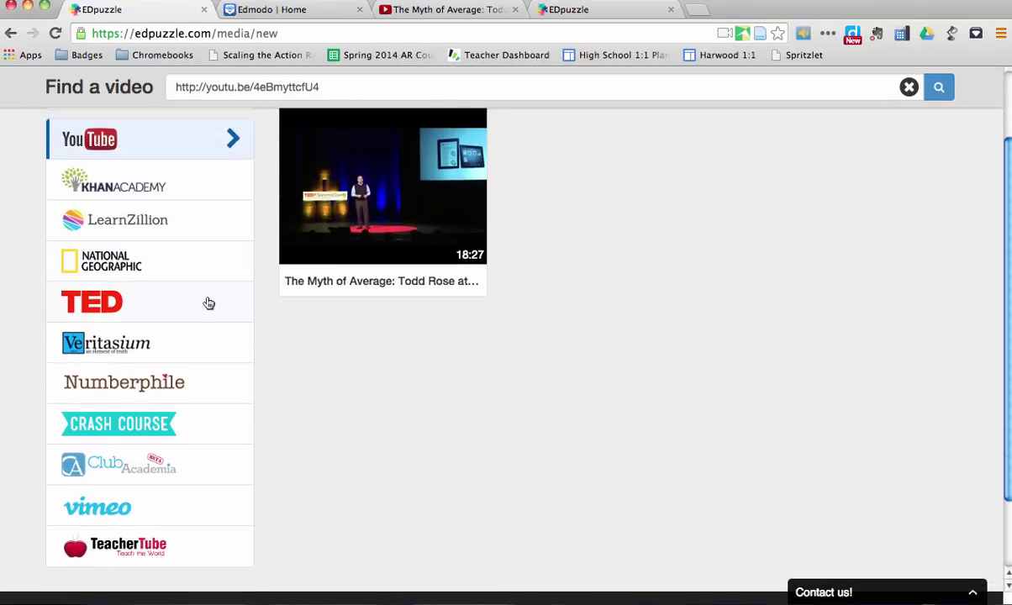